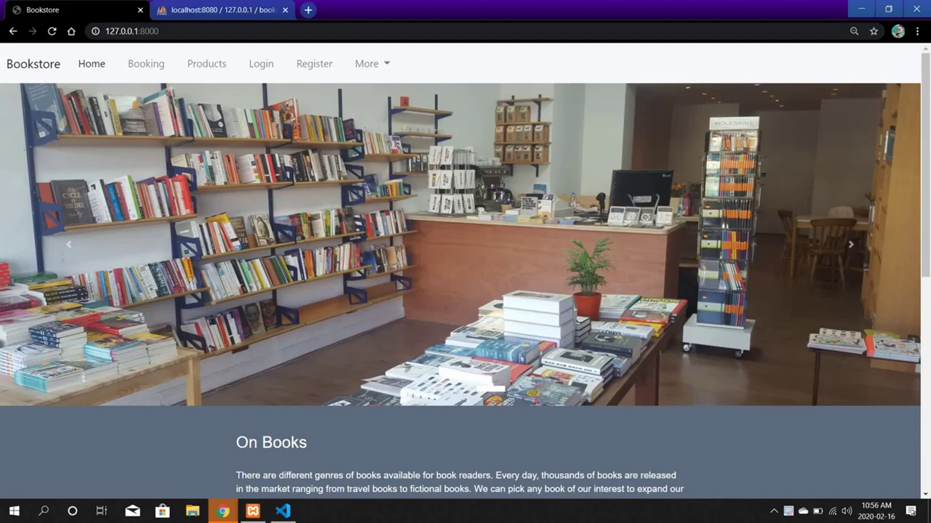
Scroll through the home page and advance the banner carousel to the bookshelf slide.
scroll(343, 116, down, 4)
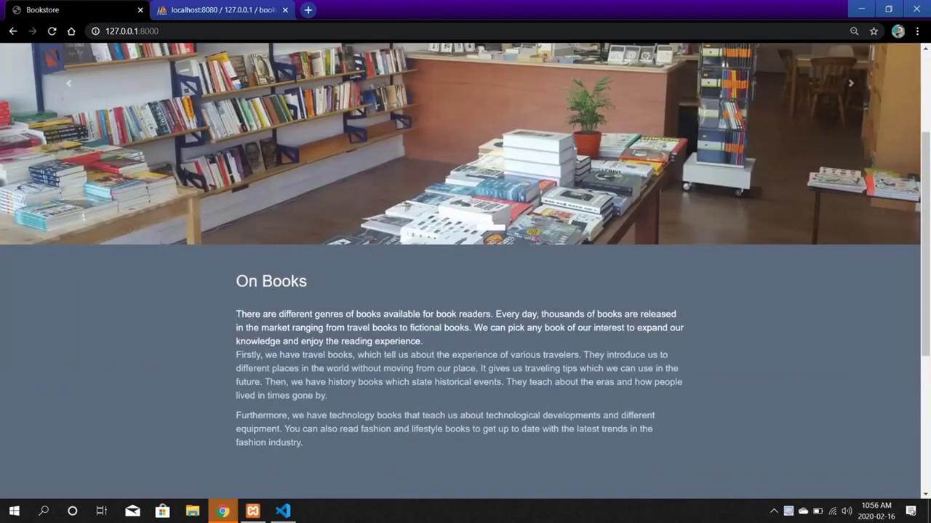
scroll(320, 138, up, 4)
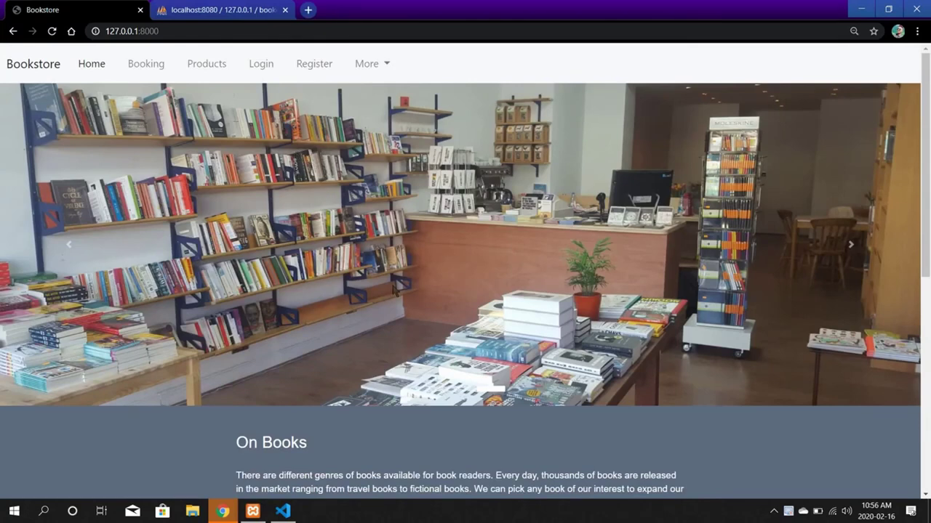
scroll(394, 290, down, 6)
scroll(389, 270, up, 5)
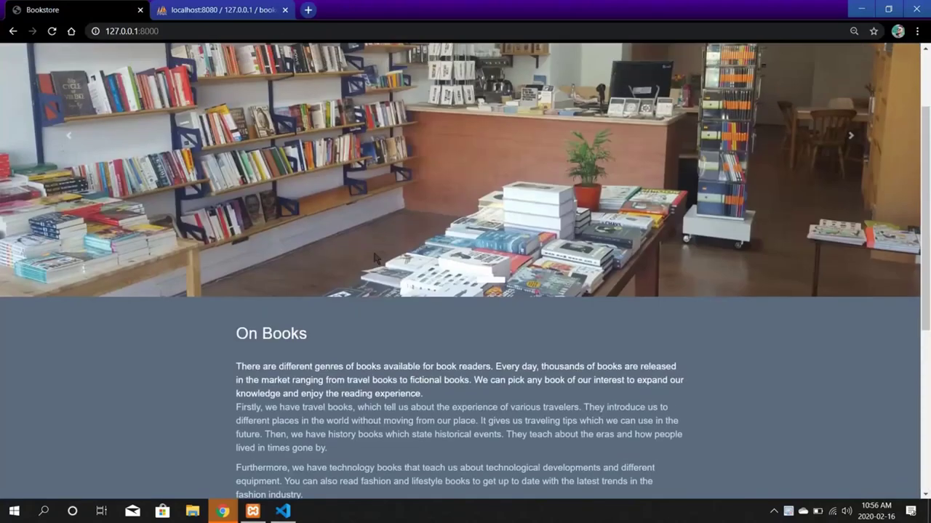
scroll(375, 258, up, 2)
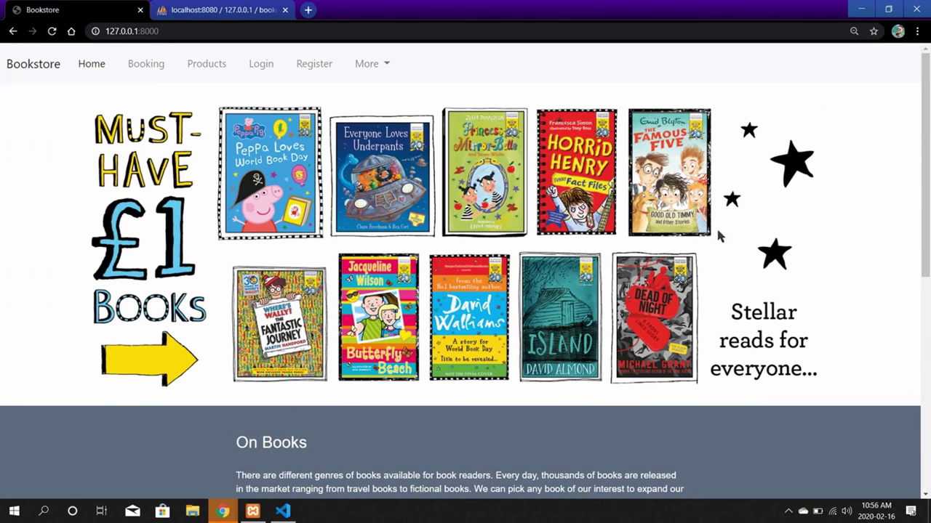
click(860, 262)
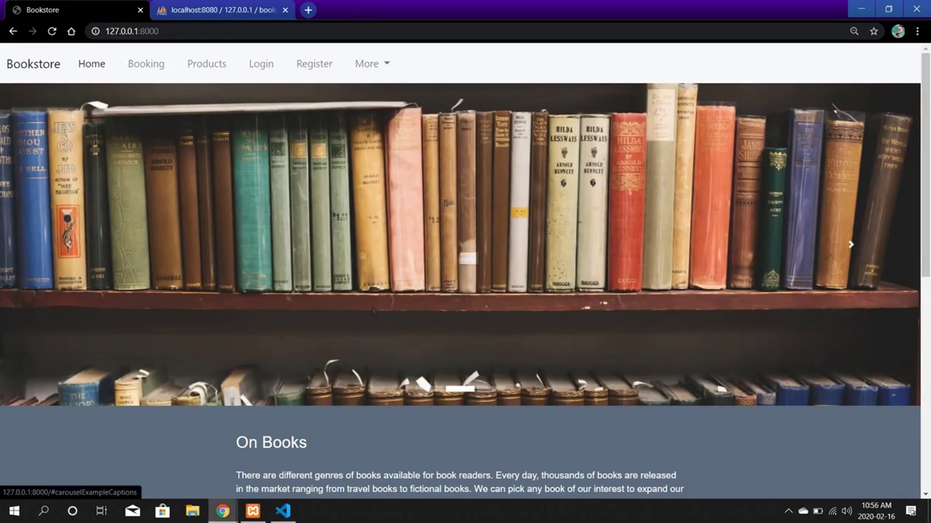
scroll(275, 325, down, 6)
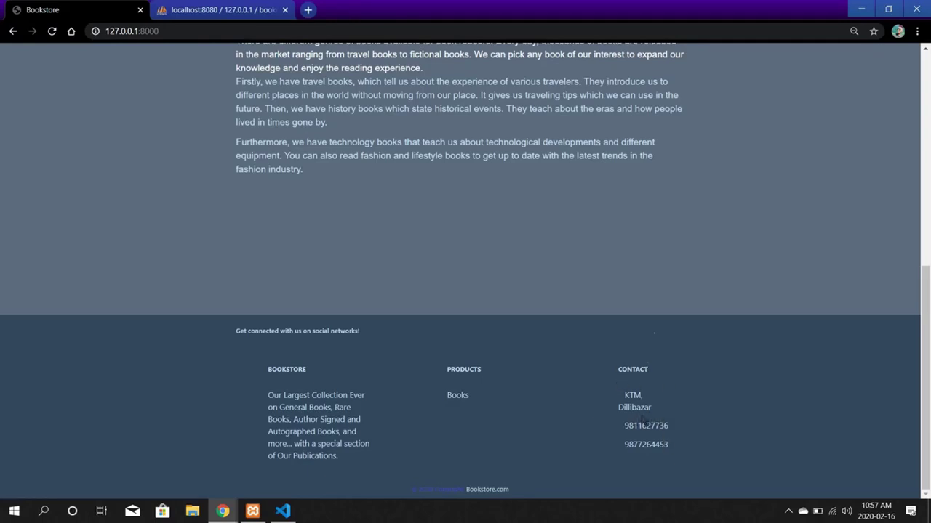
scroll(572, 304, up, 6)
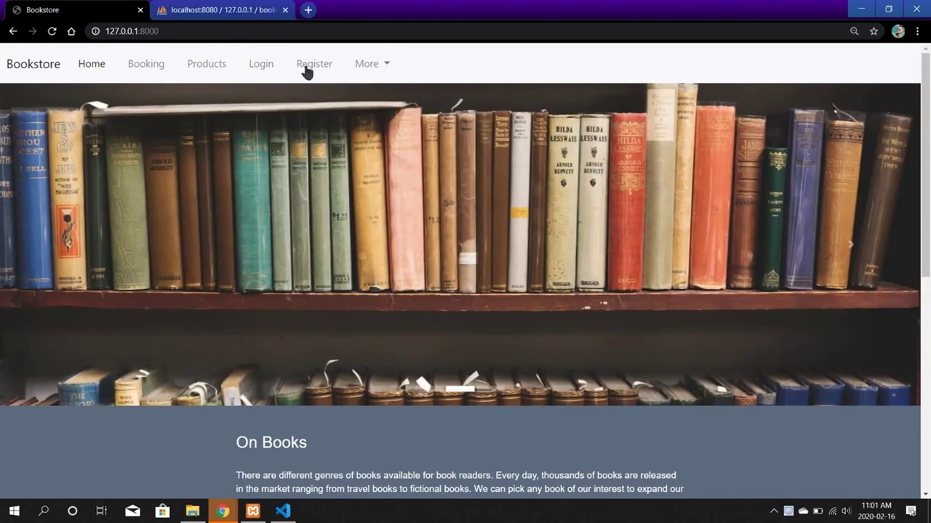
Open the User Registration form and enter the new user's first and last name.
click(309, 66)
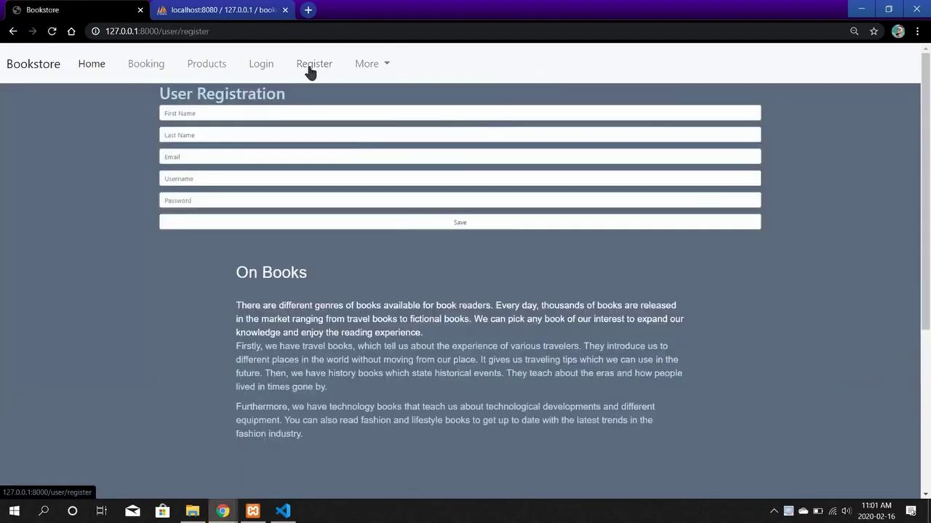
click(196, 113)
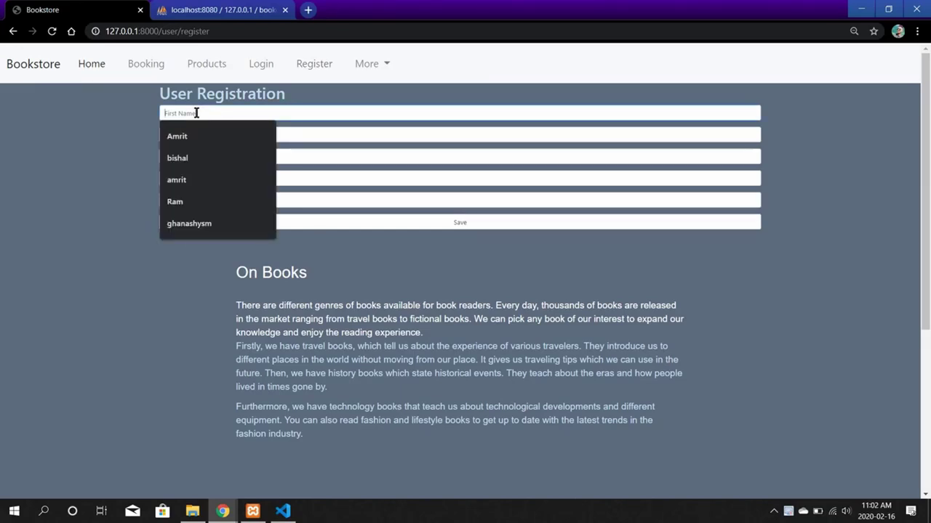
text(i)
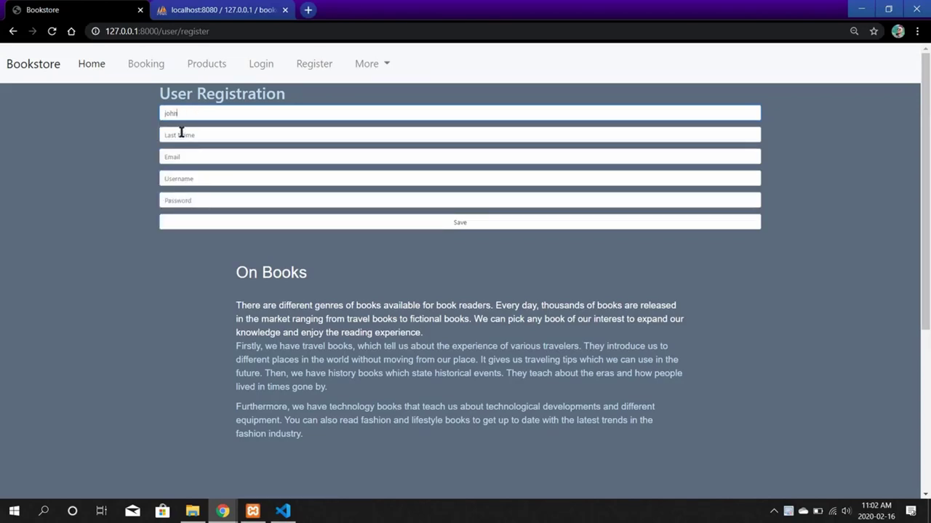
click(180, 135)
text(basnet)
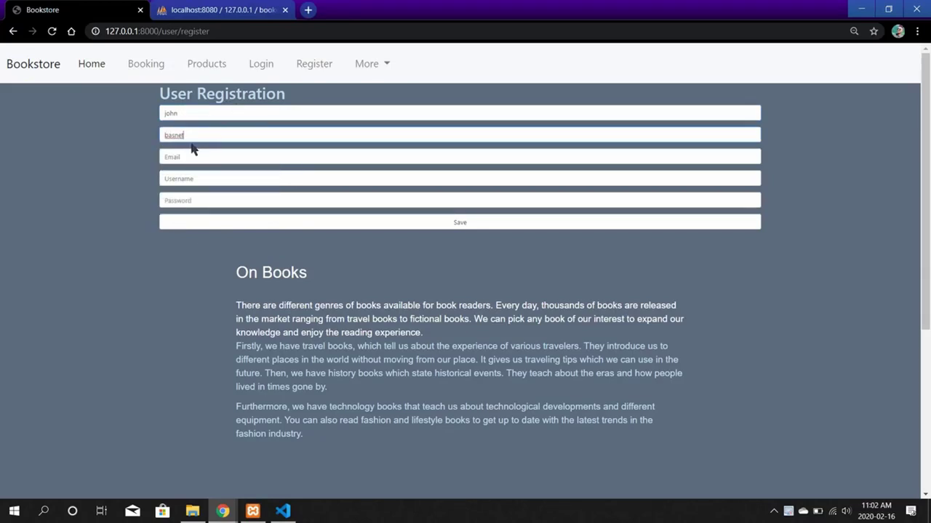
Enter the new user's e-mail address, username and password.
click(183, 158)
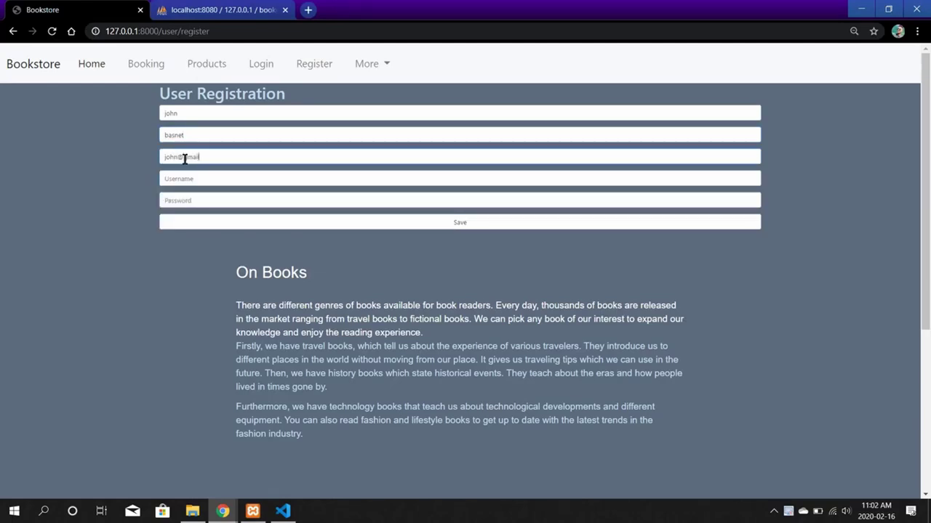
click(200, 181)
text(j)
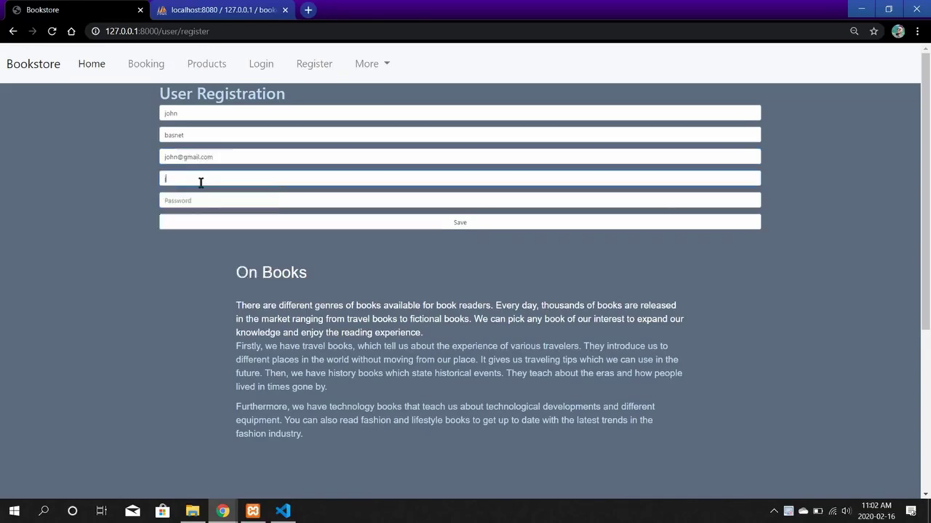
text(ohn)
click(177, 203)
text(john)
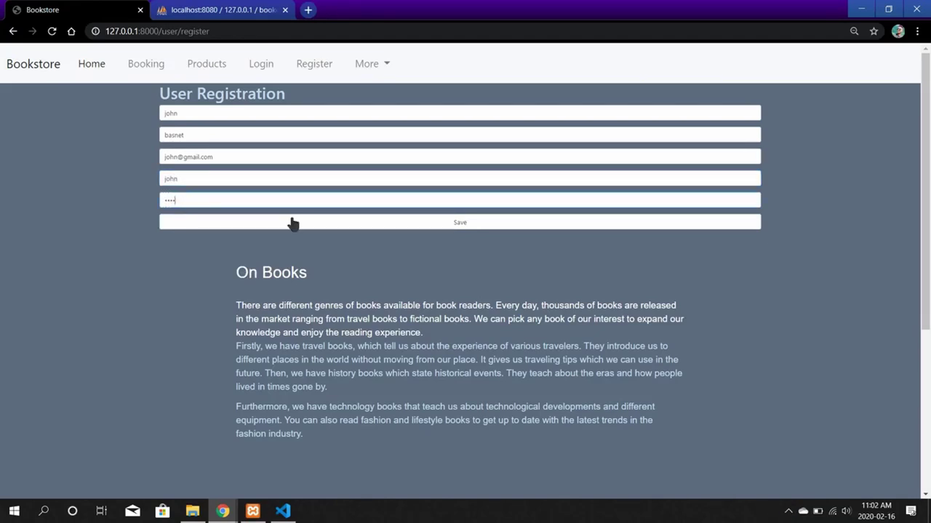
Save the new registration and go to the User Login page.
click(382, 227)
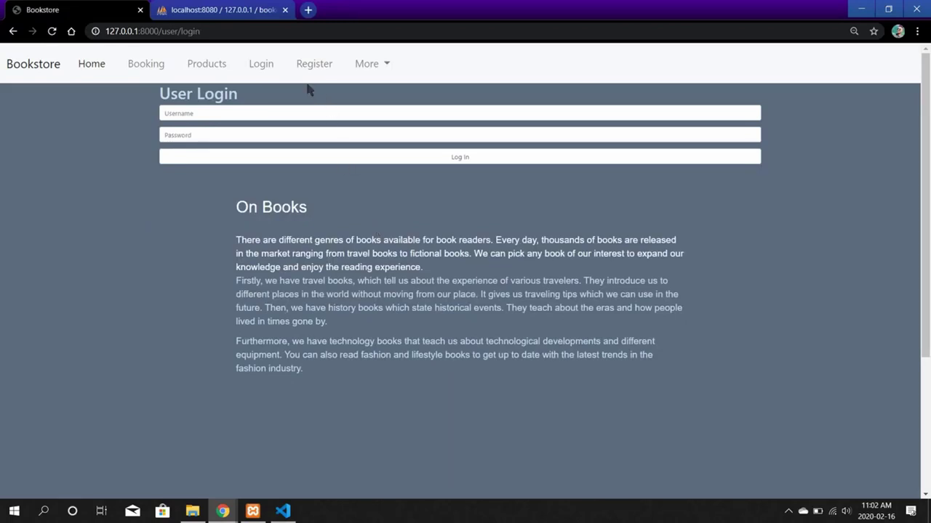
click(262, 67)
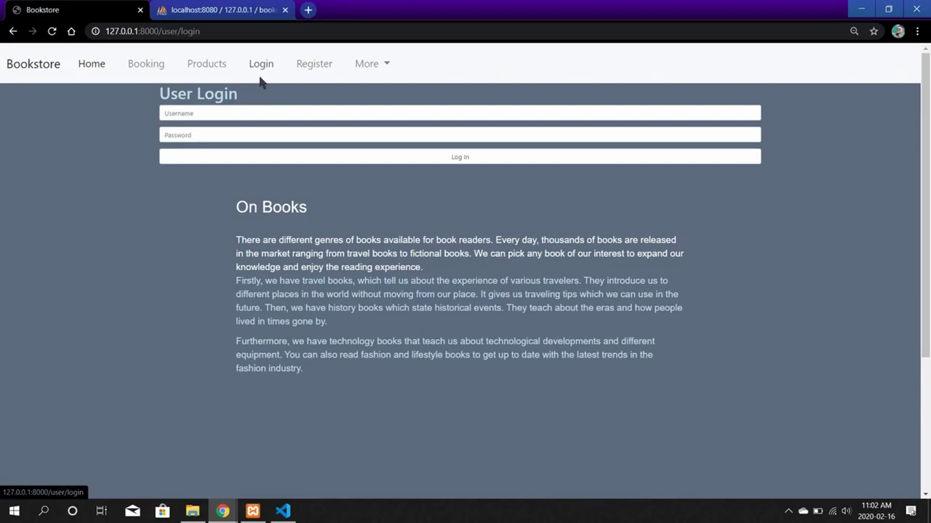
click(261, 64)
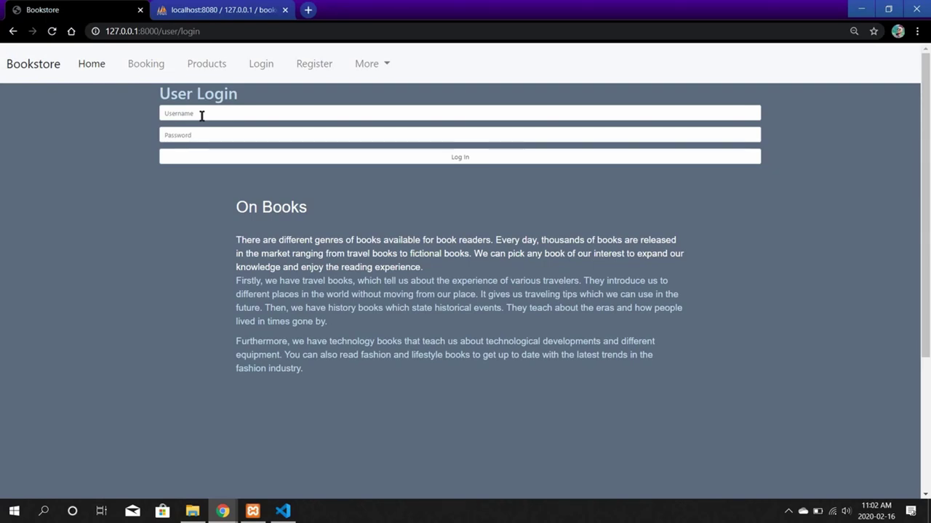
Log in with the newly registered username and password.
click(201, 116)
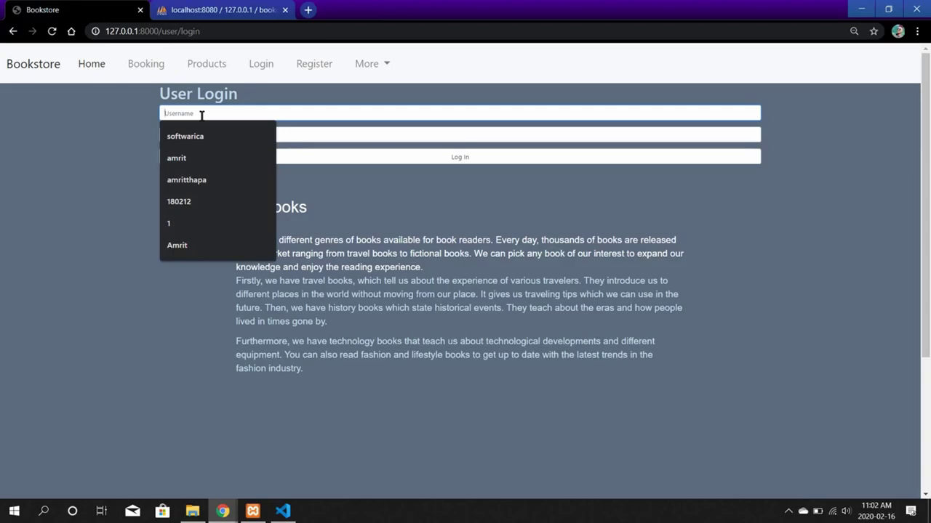
text(john)
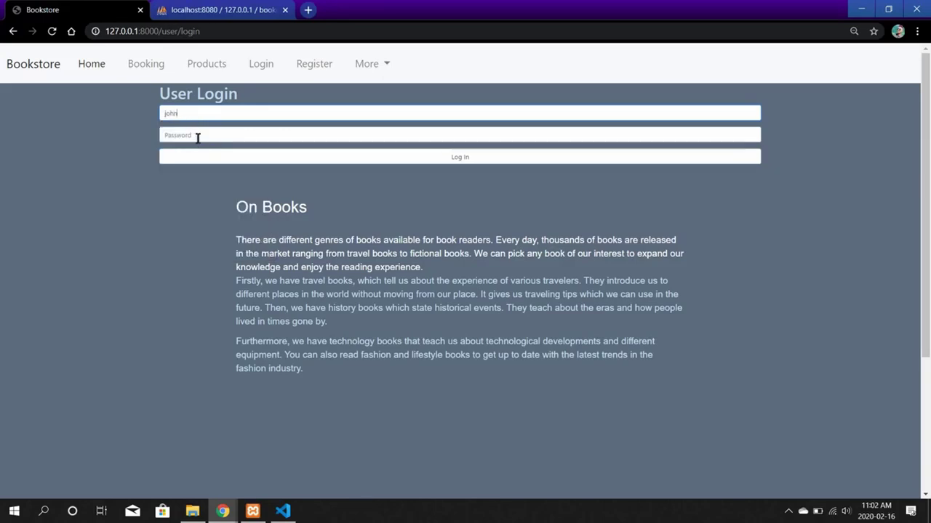
click(197, 135)
text(j)
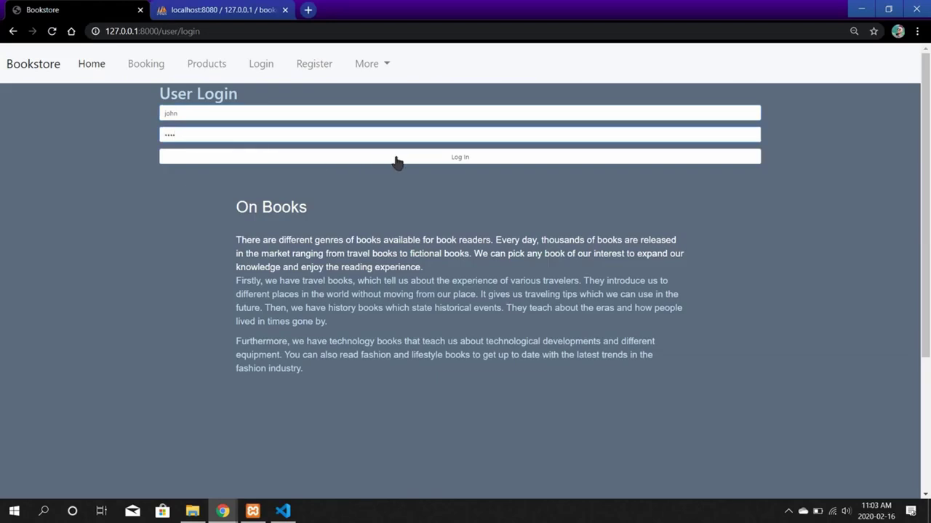
click(418, 163)
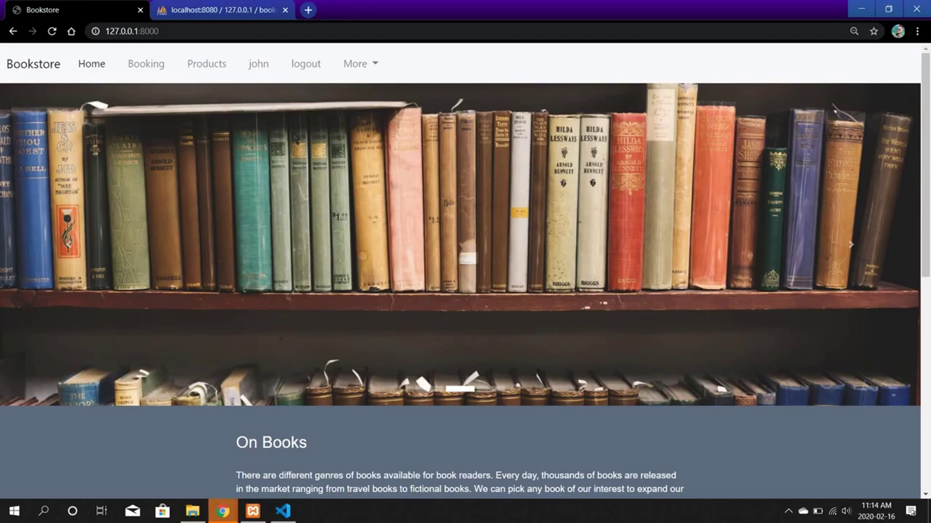
click(217, 68)
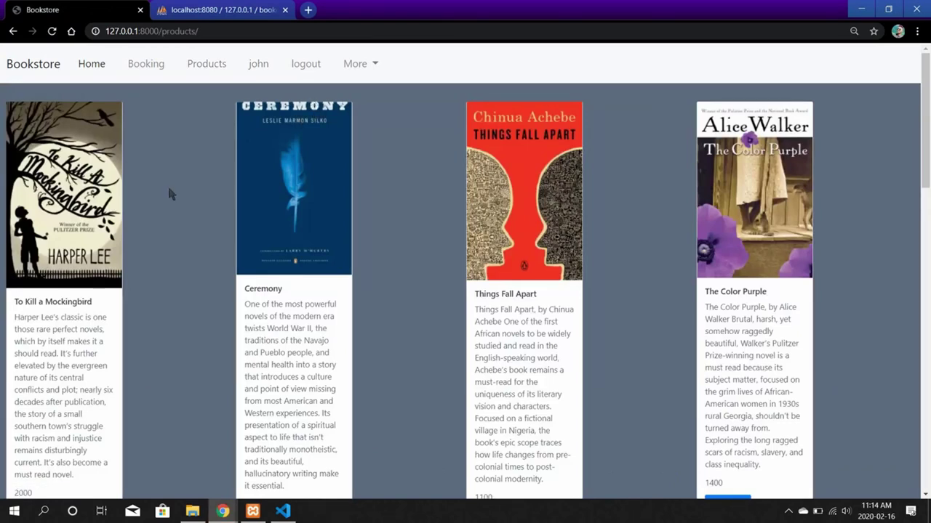
scroll(287, 248, down, 2)
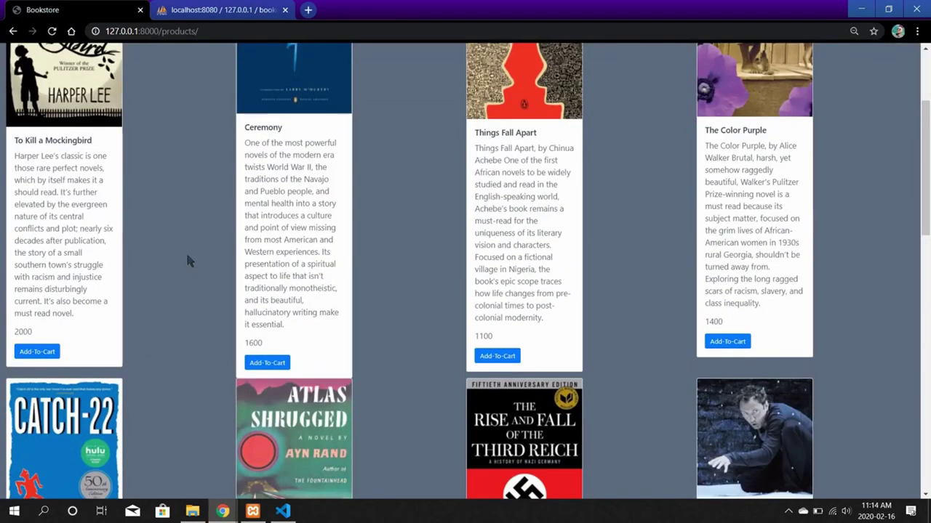
scroll(186, 251, up, 2)
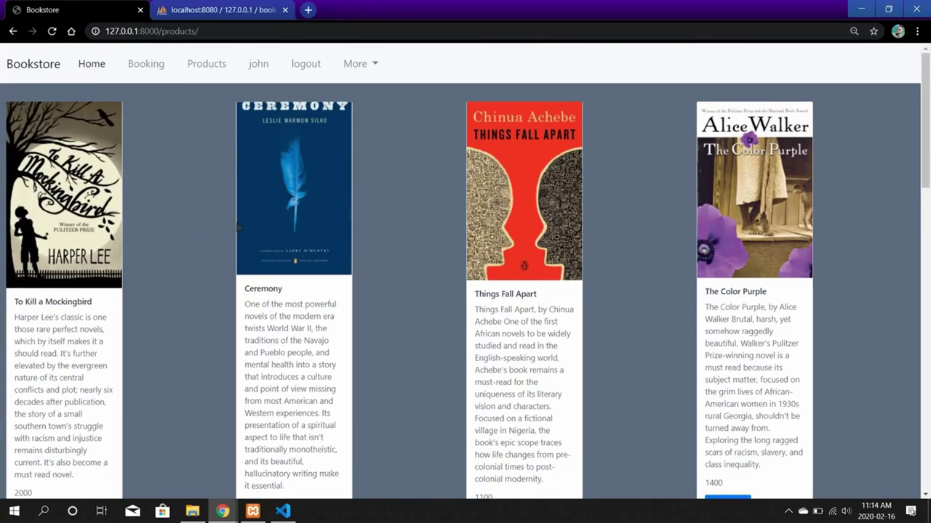
scroll(100, 190, down, 2)
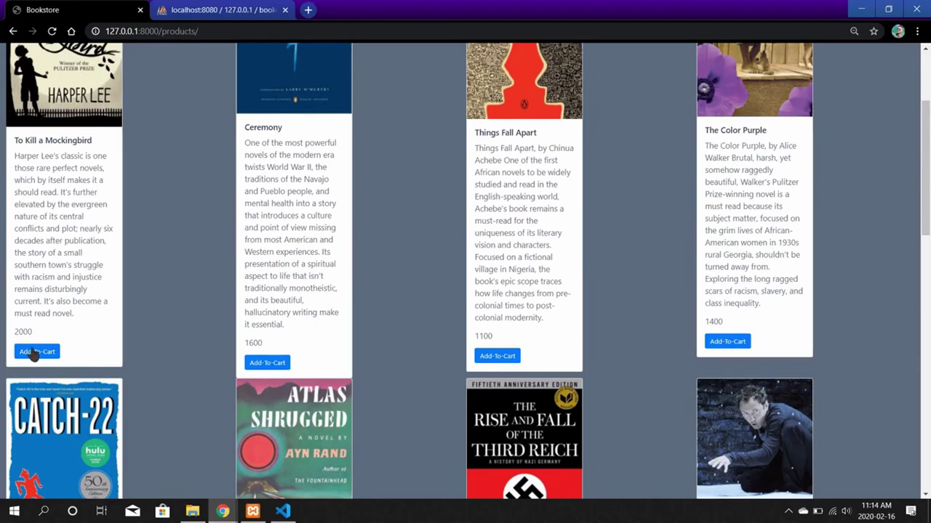
scroll(36, 193, up, 2)
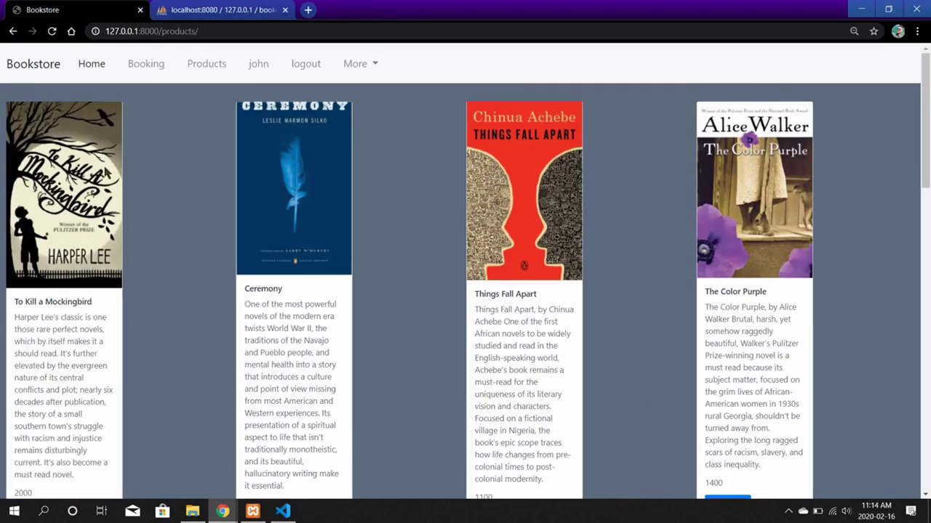
scroll(82, 213, down, 2)
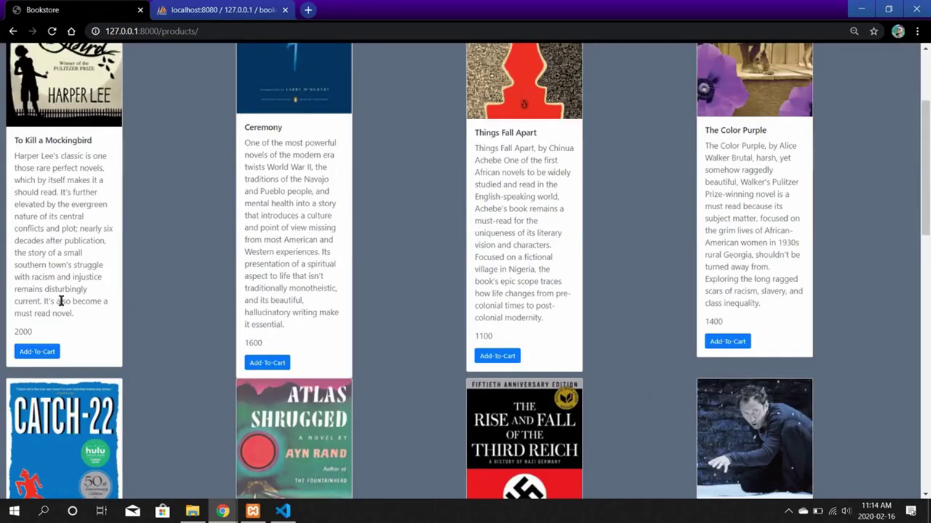
Add To Kill a Mockingbird to the bookings at 2000.
click(39, 353)
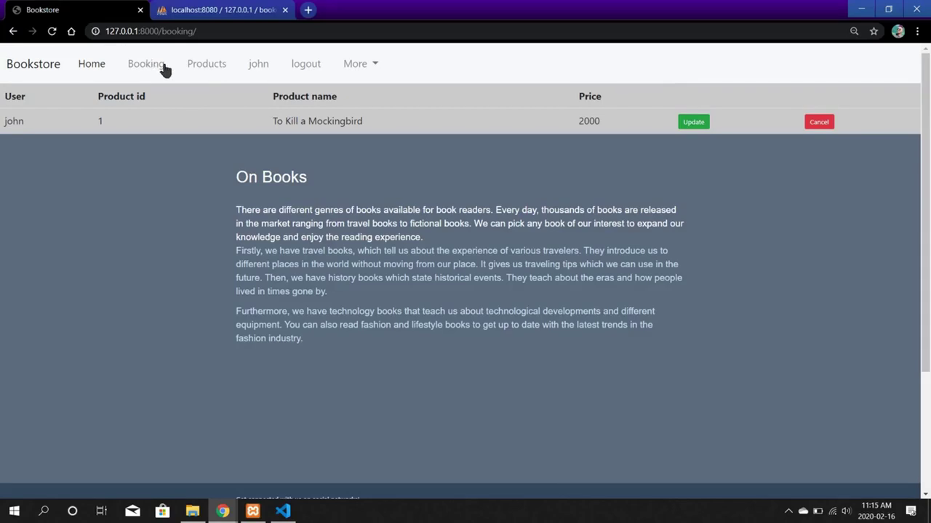
From the Products page, book The Color Purple at 1400.
click(206, 64)
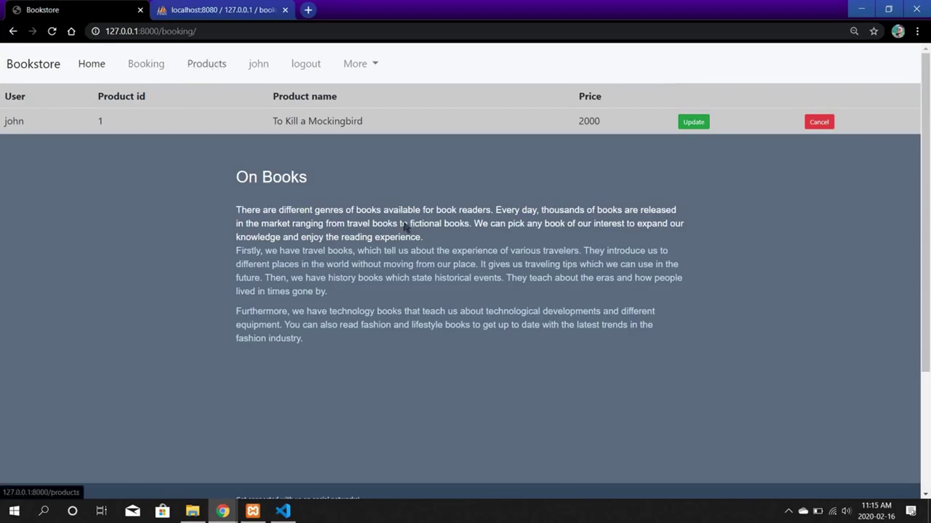
scroll(590, 292, down, 3)
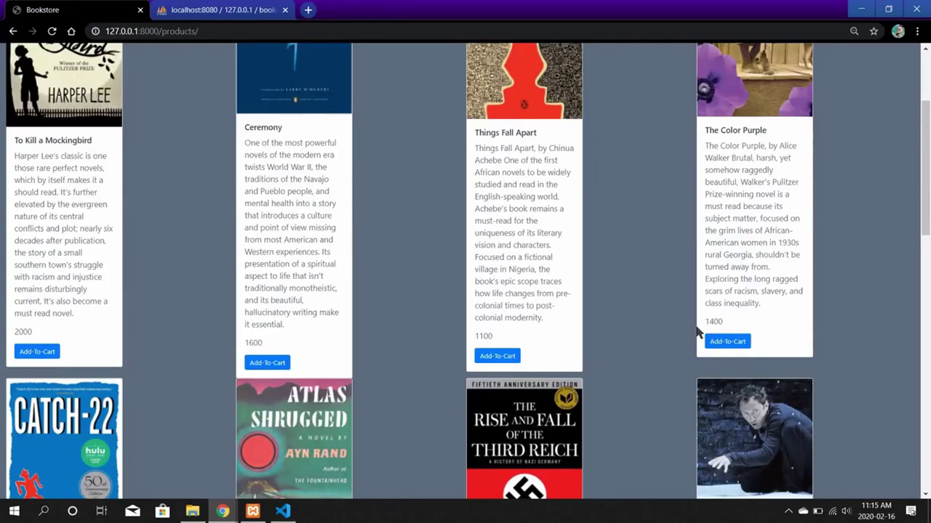
scroll(655, 276, up, 3)
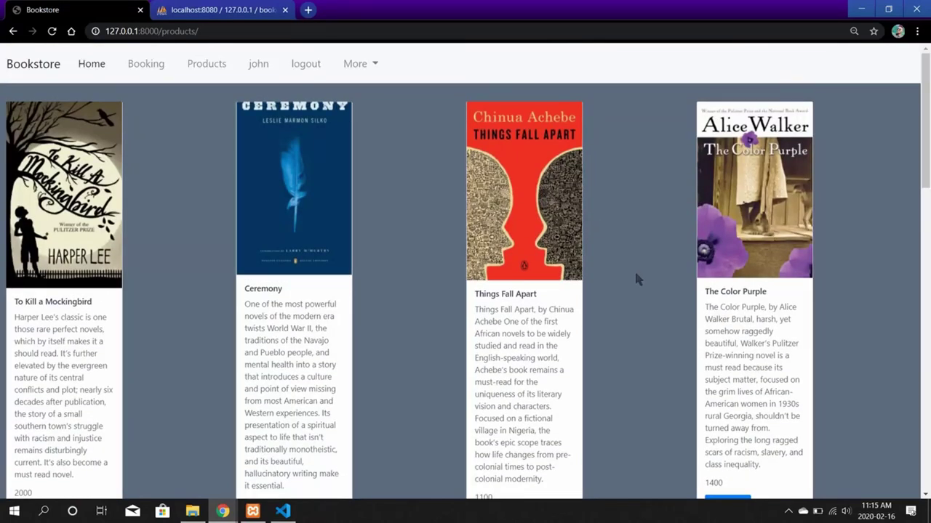
scroll(634, 269, down, 3)
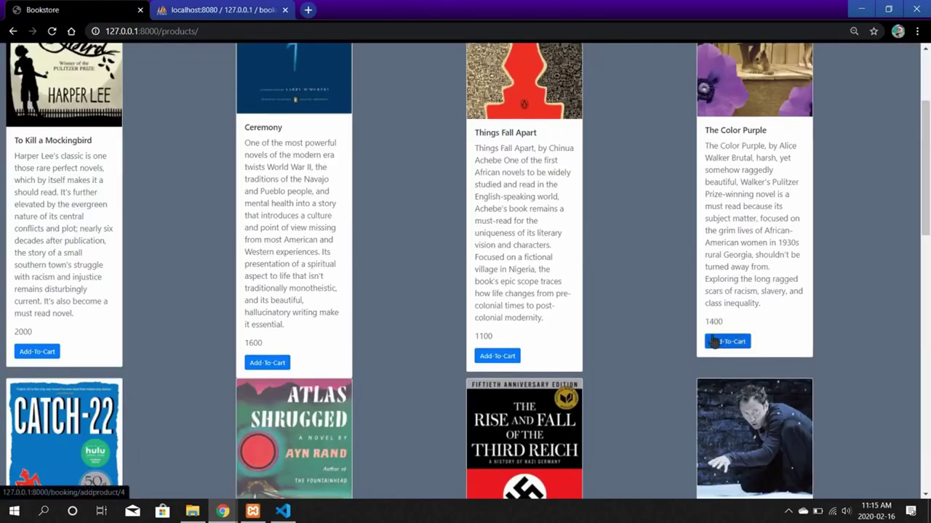
click(713, 342)
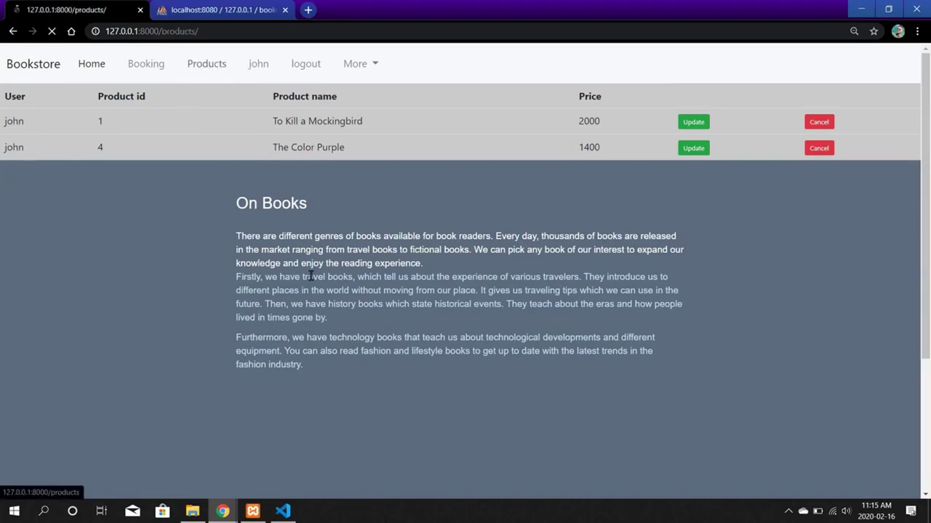
Book The Rise and Fall of the Third Reich at 2900.
scroll(309, 271, down, 8)
scroll(368, 227, down, 3)
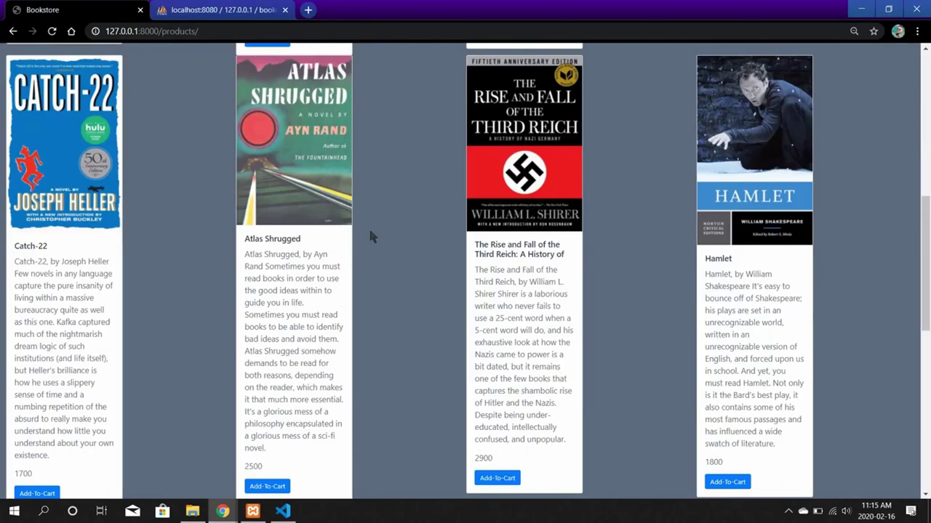
scroll(435, 96, up, 3)
click(497, 477)
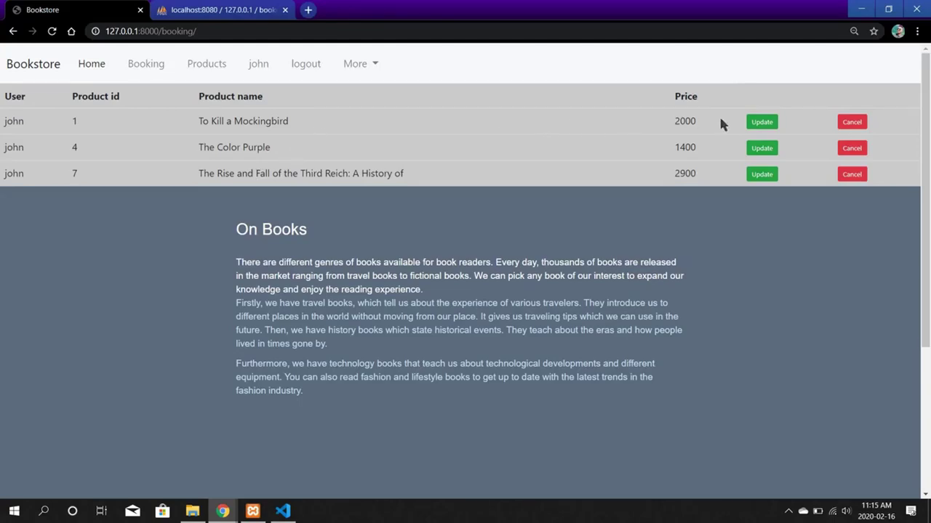
Update the To Kill a Mockingbird booking to Catch-22, then cancel The Color Purple row.
click(761, 122)
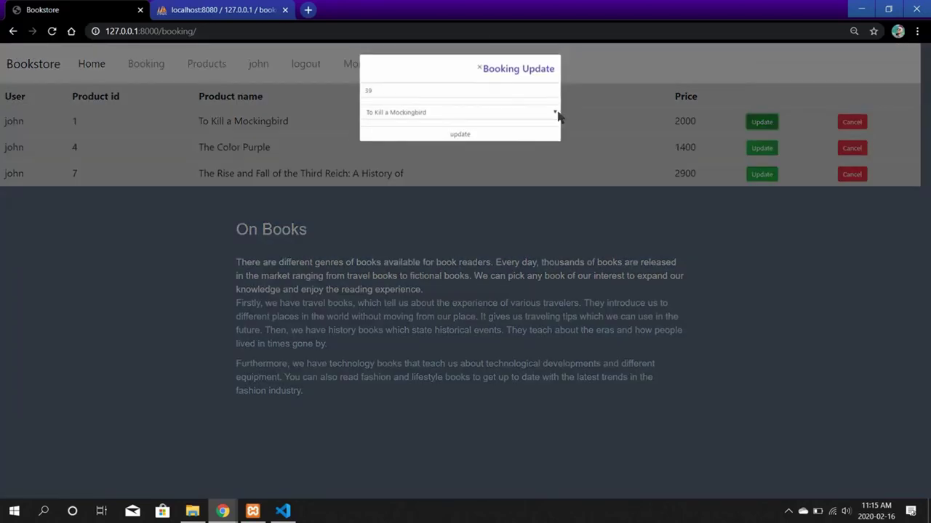
click(484, 114)
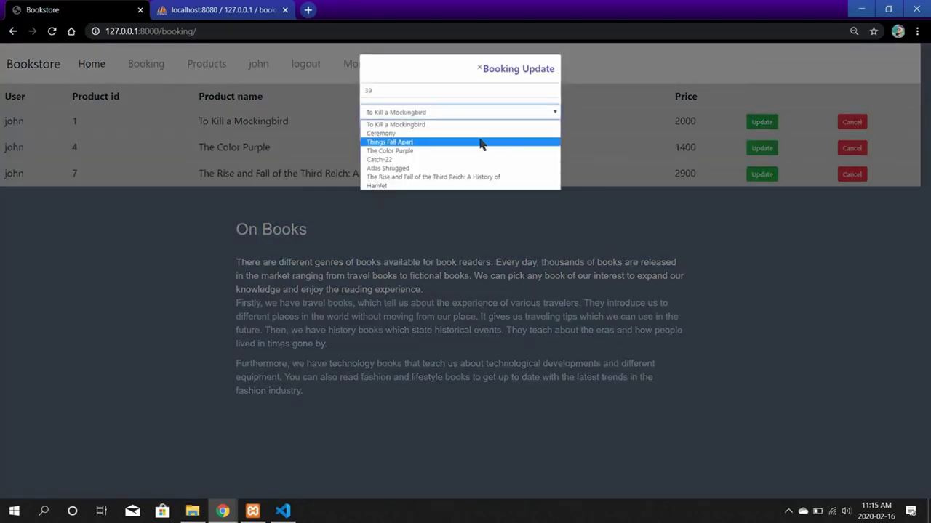
click(425, 161)
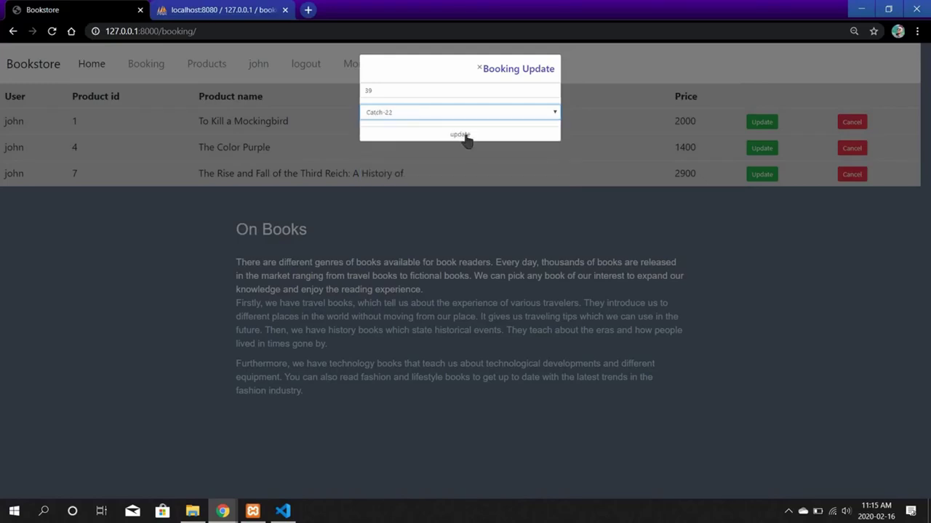
click(463, 135)
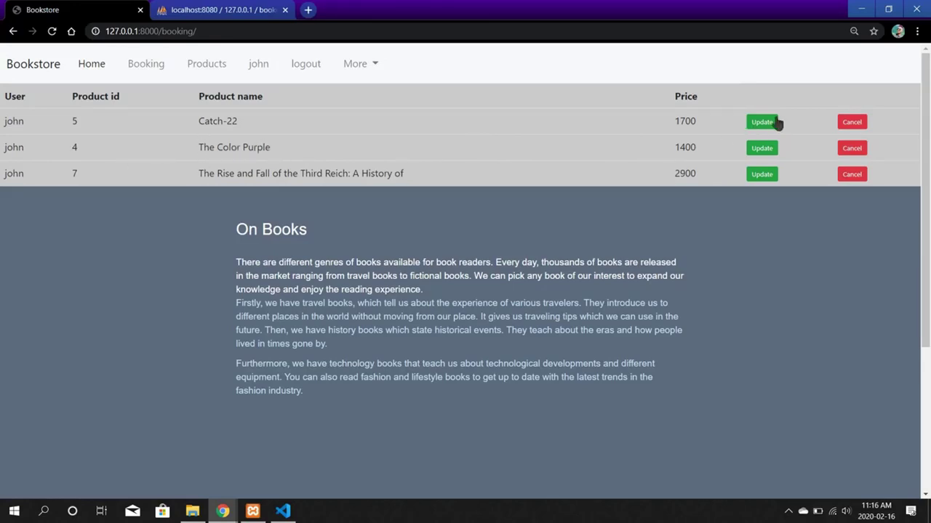
click(862, 150)
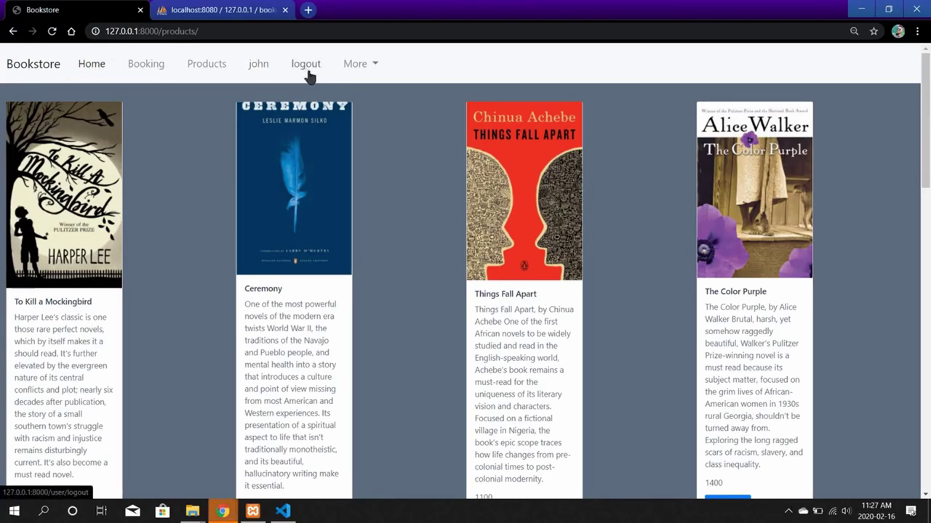
Switch to the phpMyAdmin tab showing booked_booking rows for product_id 5 and 7.
click(222, 6)
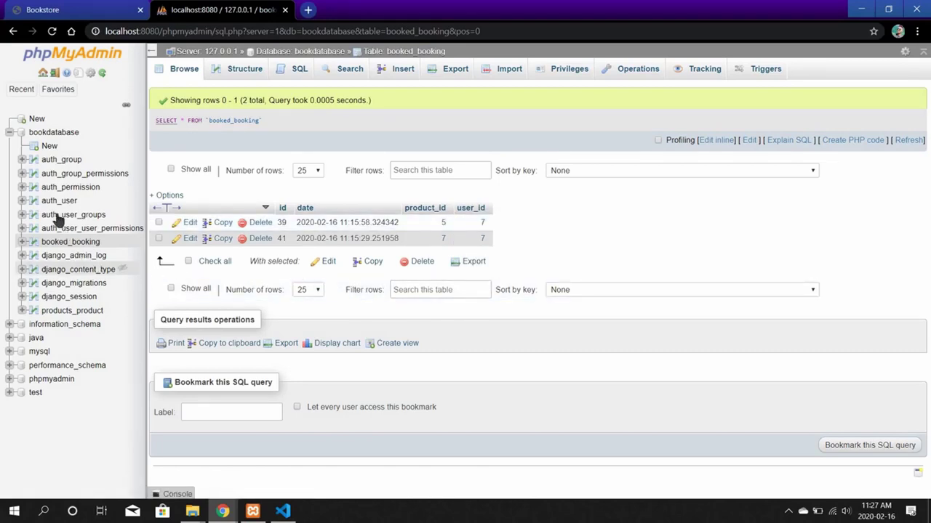
Browse the auth_user table to show the superuser and the newly registered account.
click(102, 206)
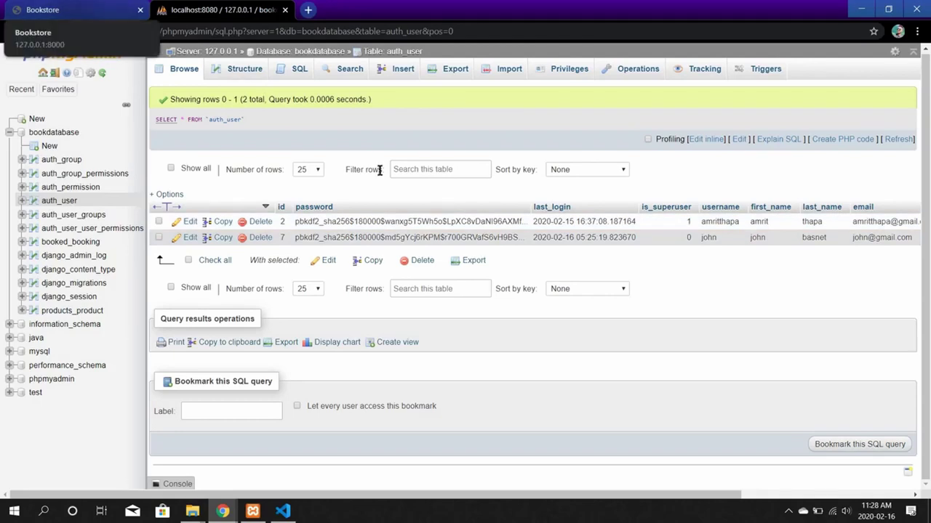
Return to the Bookstore tab, log out, and open the registration form.
key(ctrl+Tab)
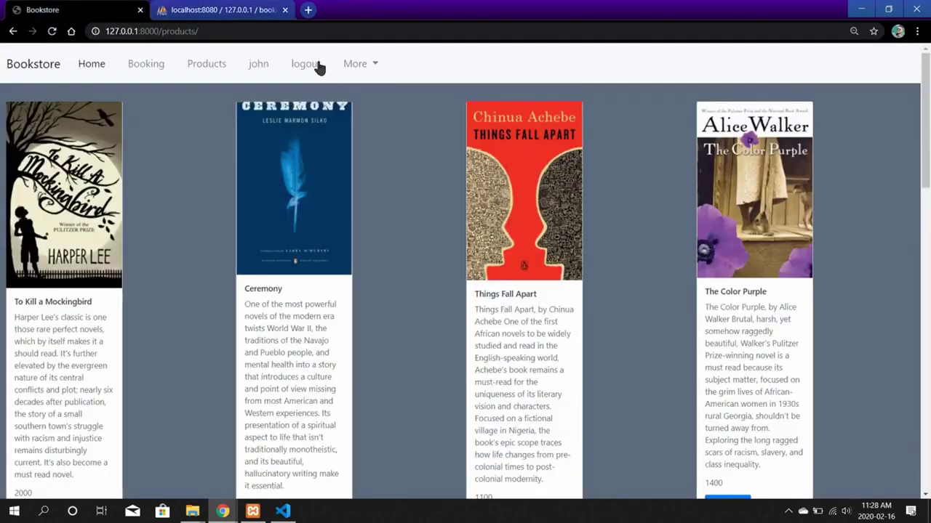
click(311, 68)
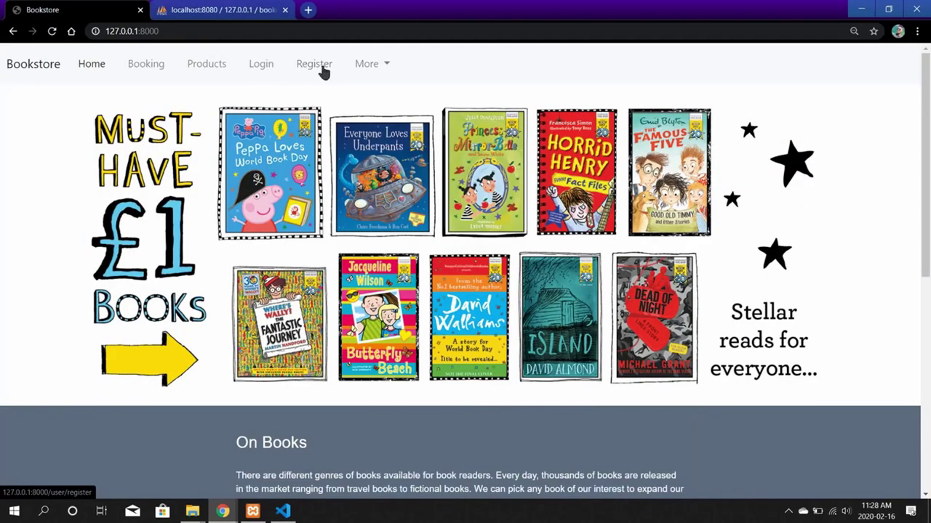
click(323, 69)
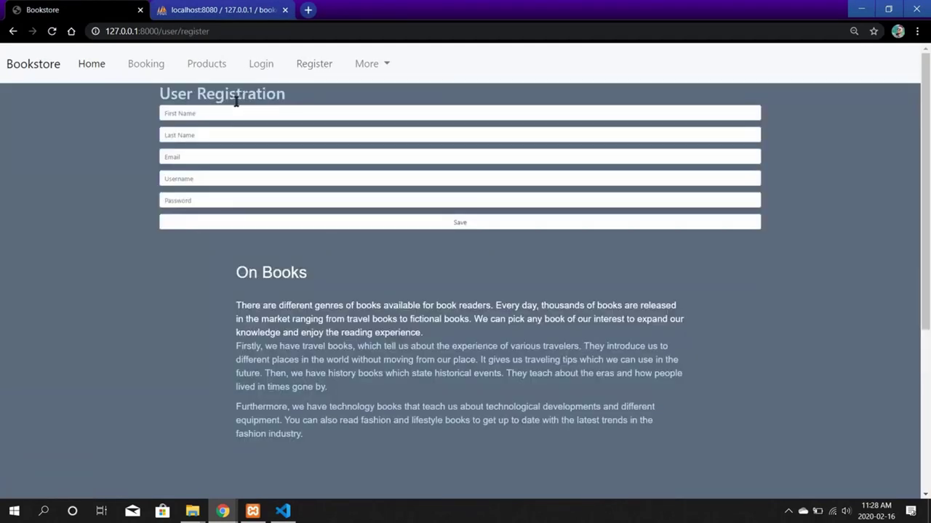
Enter the second user's first name, last name and autofilled e-mail address.
click(207, 114)
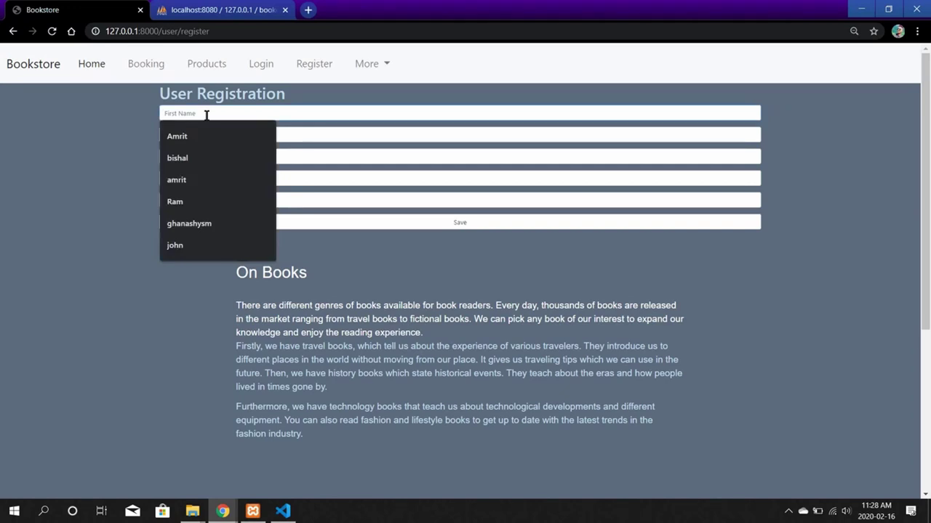
text(Ram)
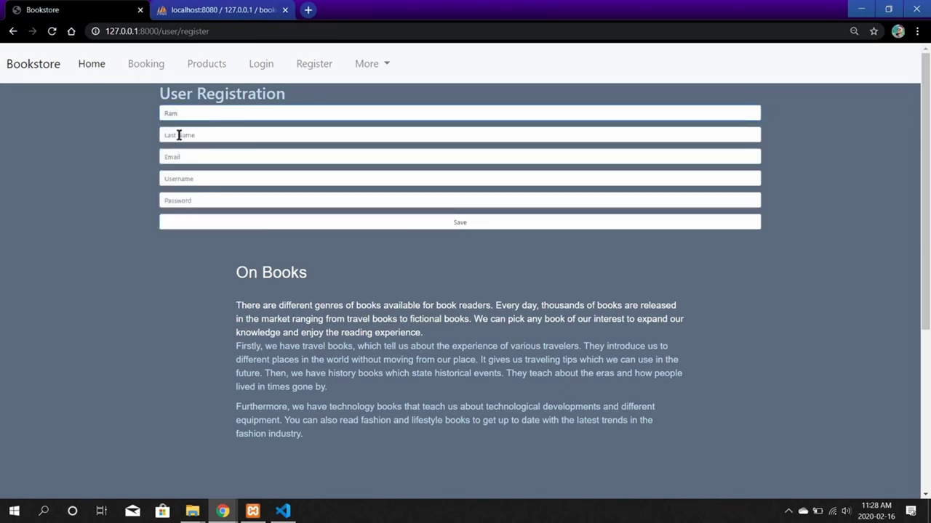
click(179, 138)
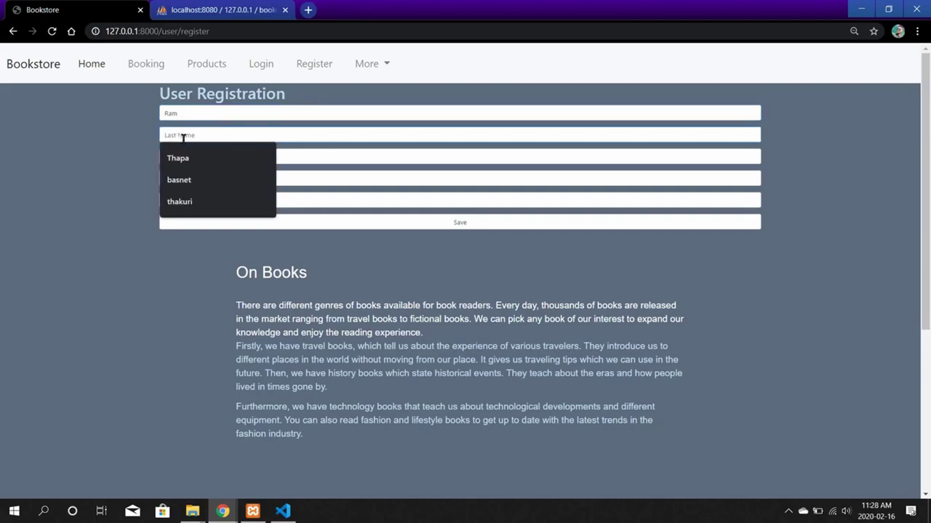
click(186, 158)
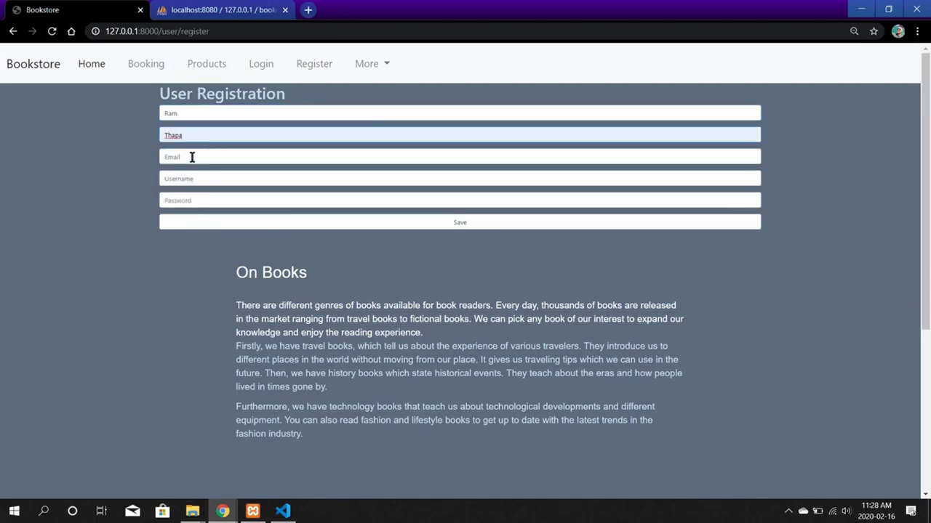
click(192, 157)
text(ram)
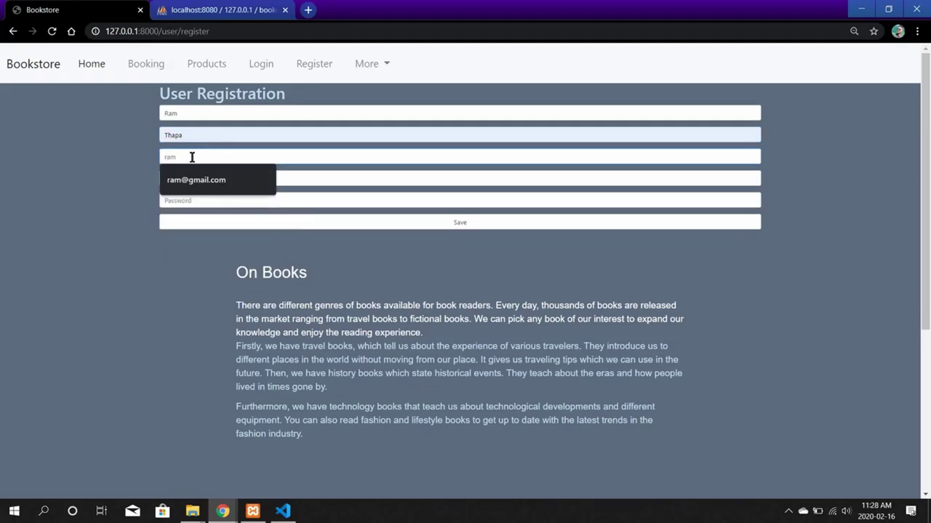
click(195, 180)
Fill in the suggested username and a password, then save the registration.
click(198, 179)
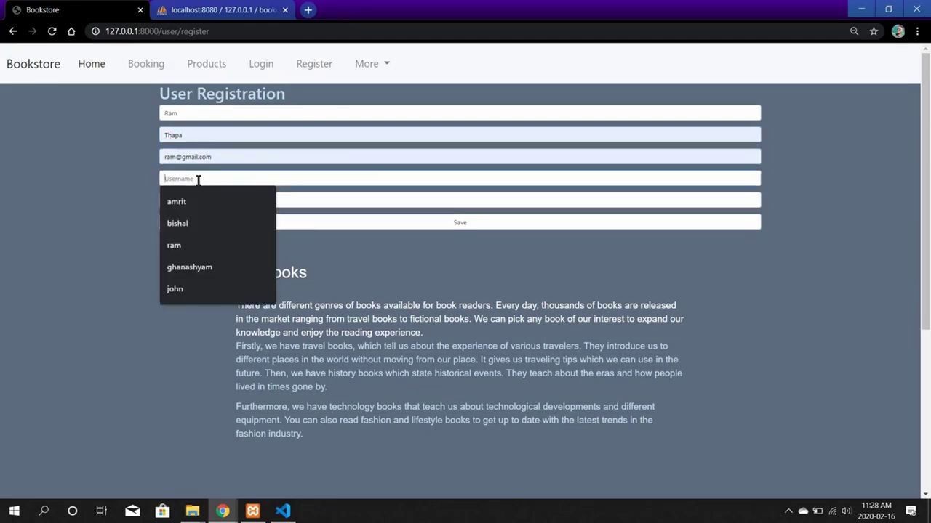
text(ra)
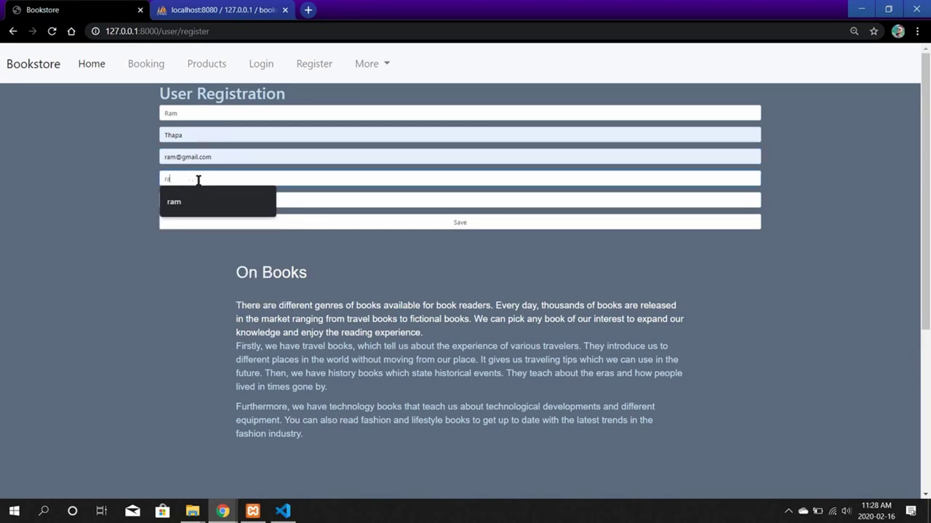
click(195, 198)
click(187, 201)
text(123)
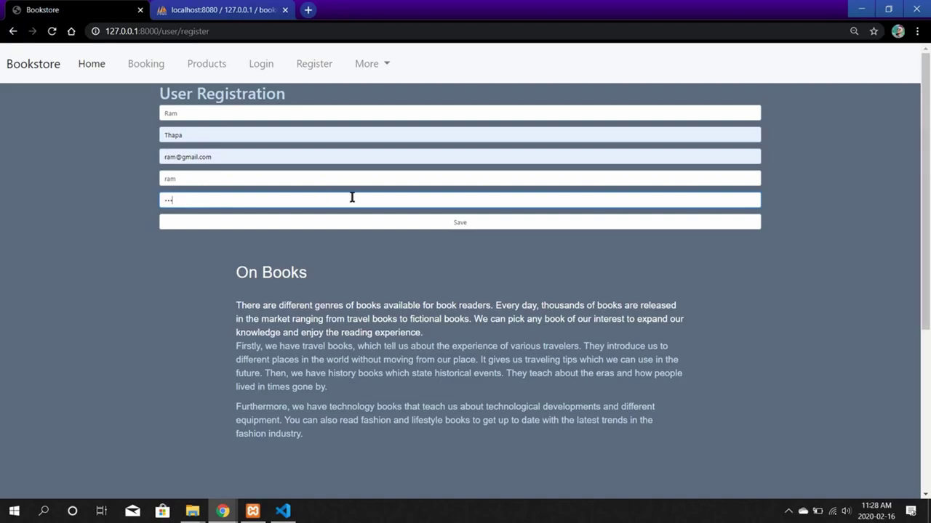
click(451, 225)
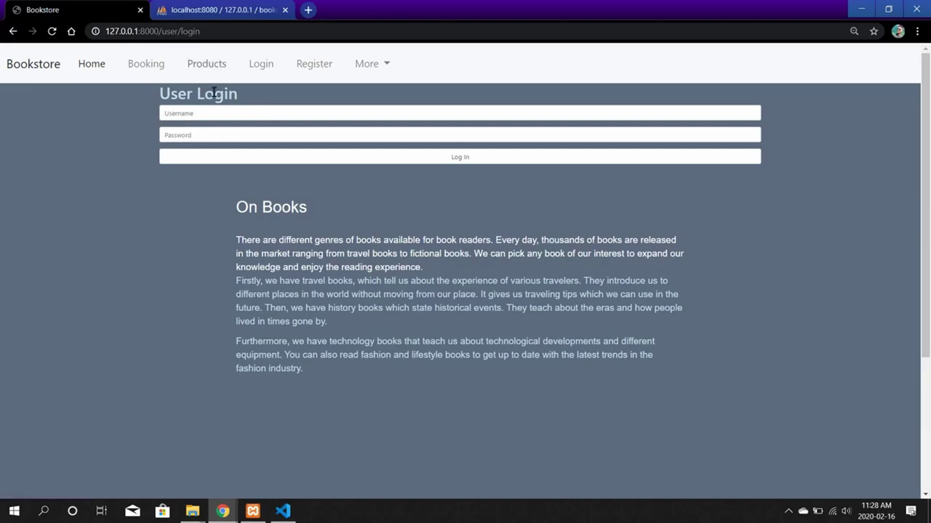
Sign in with the second user's new username and password.
click(203, 114)
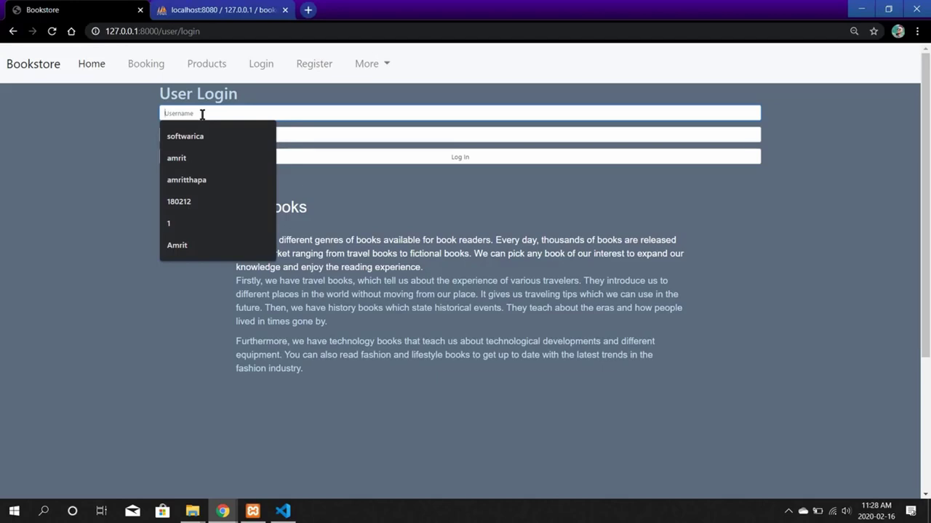
text(ram)
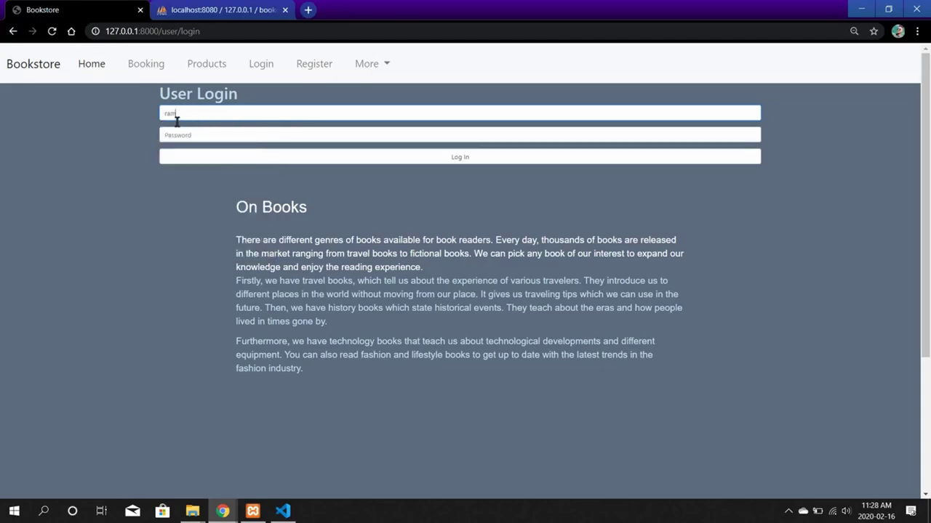
click(185, 135)
text(123)
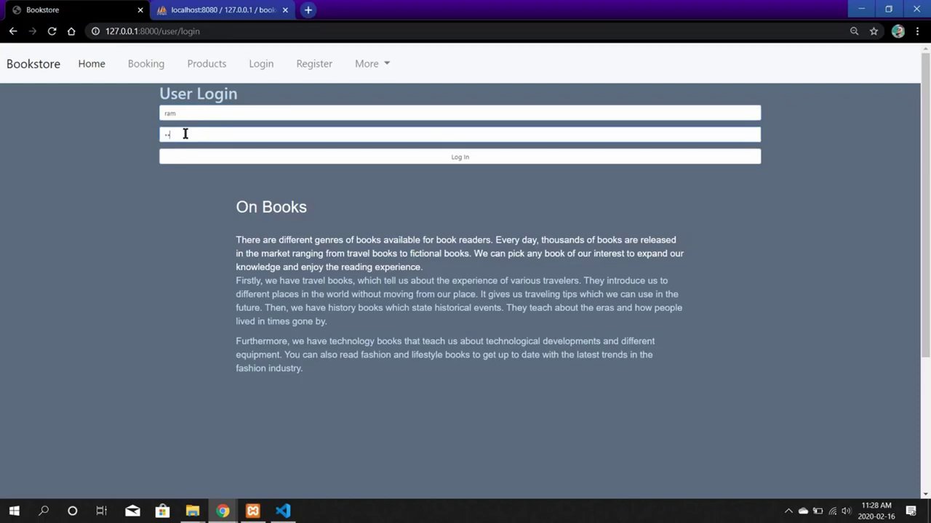
click(458, 158)
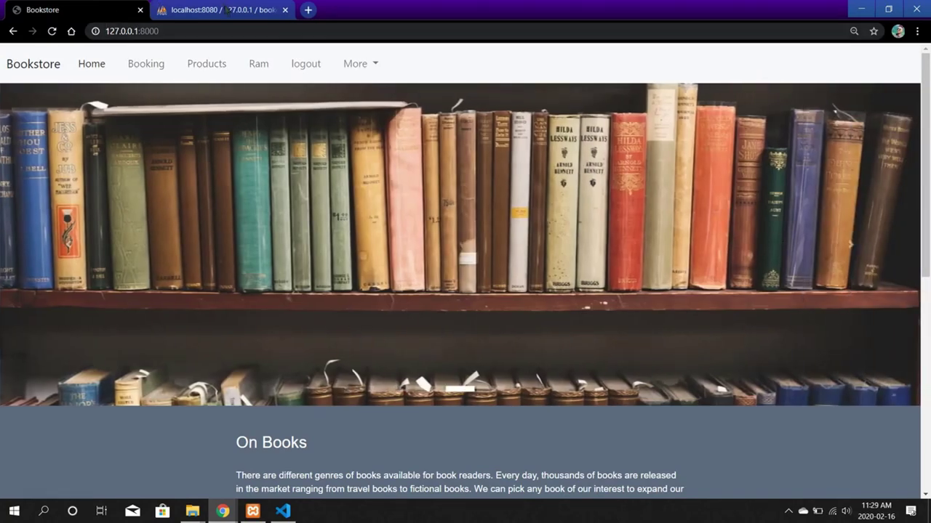
Reload auth_user in phpMyAdmin to confirm new user id 8, then go back to Bookstore.
click(228, 10)
click(52, 31)
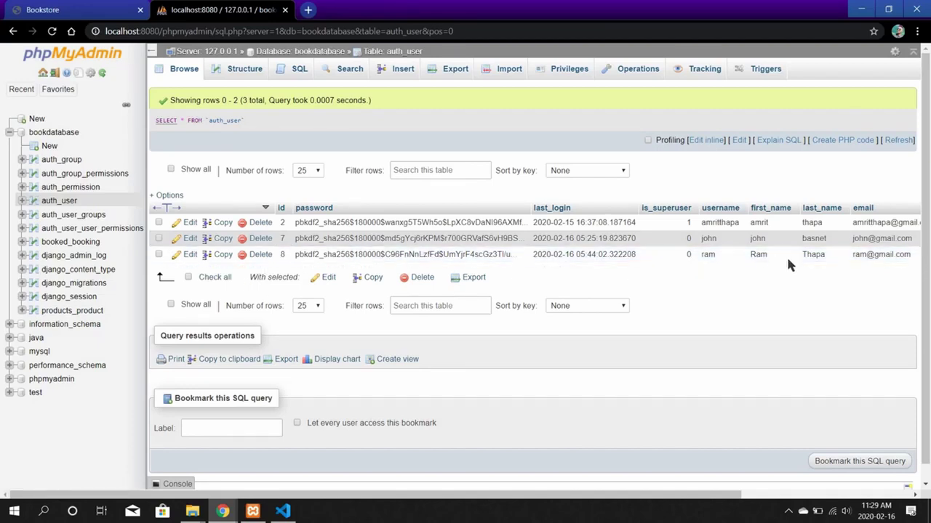
scroll(790, 265, down, 1)
scroll(790, 265, up, 1)
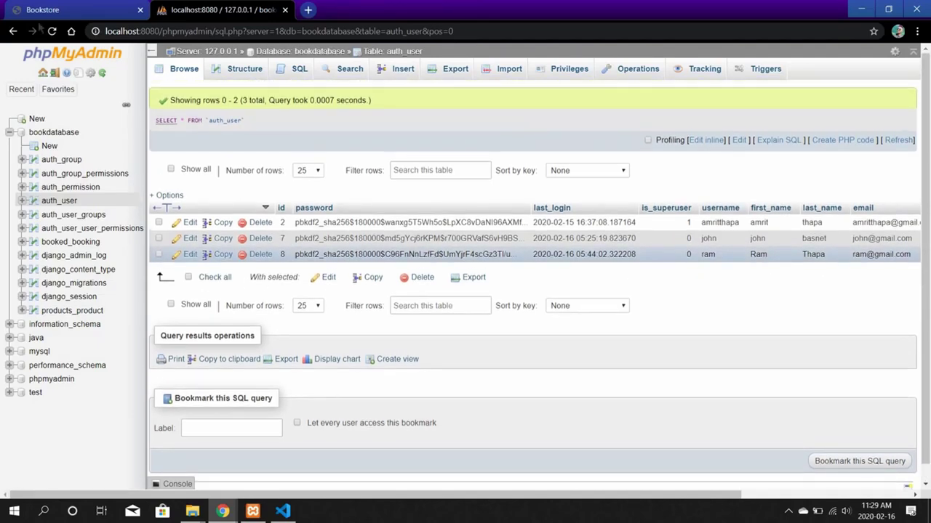
key(ctrl+Tab)
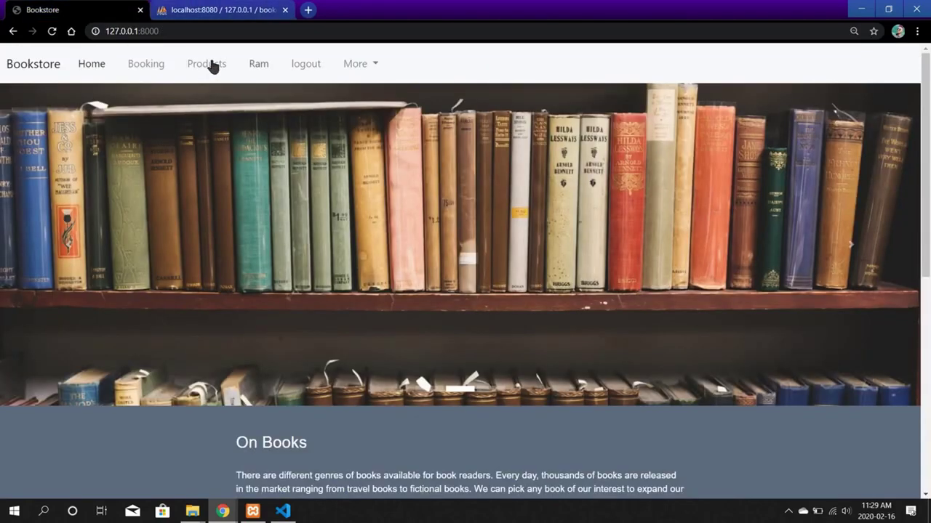
Add To Kill a Mockingbird to the cart from Products, booking it at 2000.
click(196, 67)
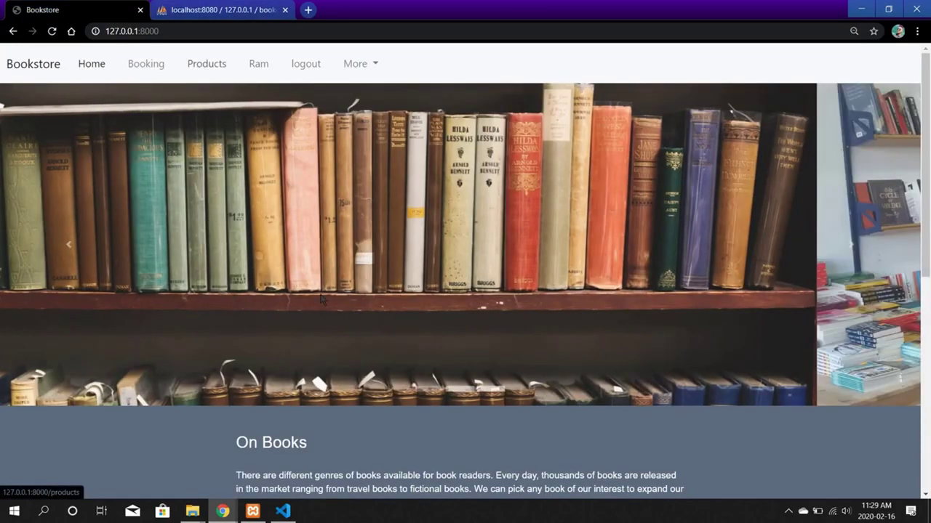
scroll(316, 297, down, 5)
scroll(314, 292, up, 4)
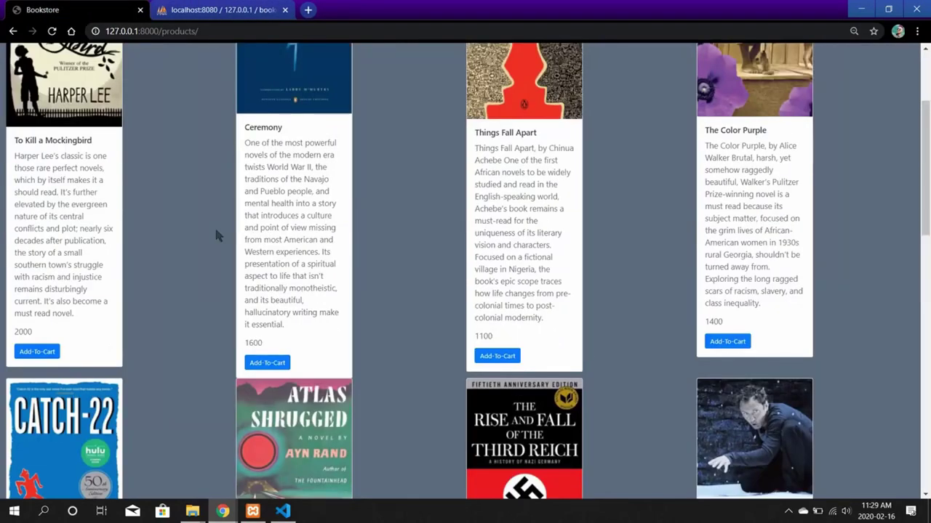
click(37, 352)
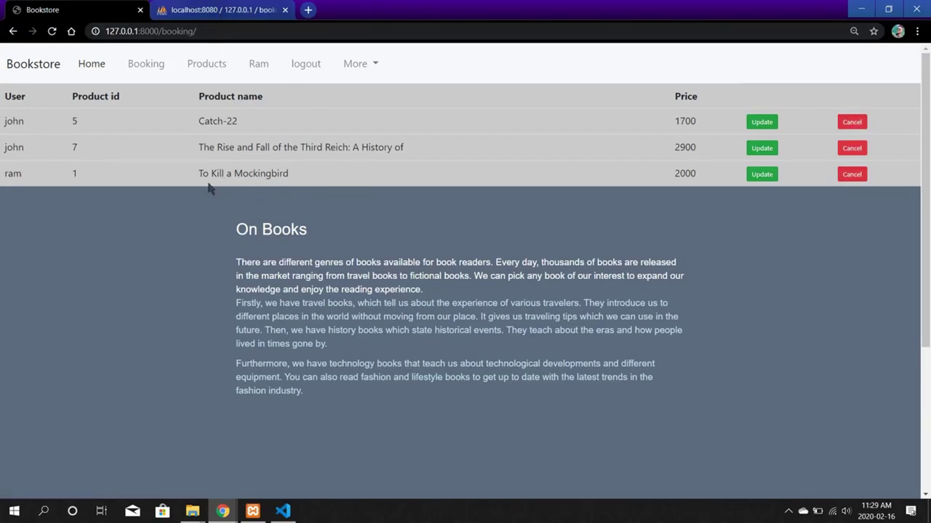
key(ctrl+Tab)
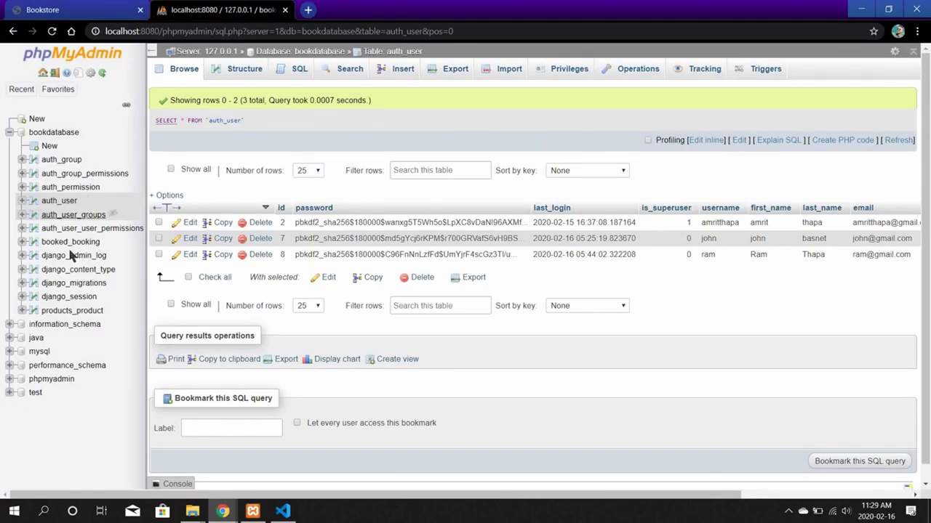
Open the booked_booking table under bookdatabase to view the stored bookings.
click(91, 241)
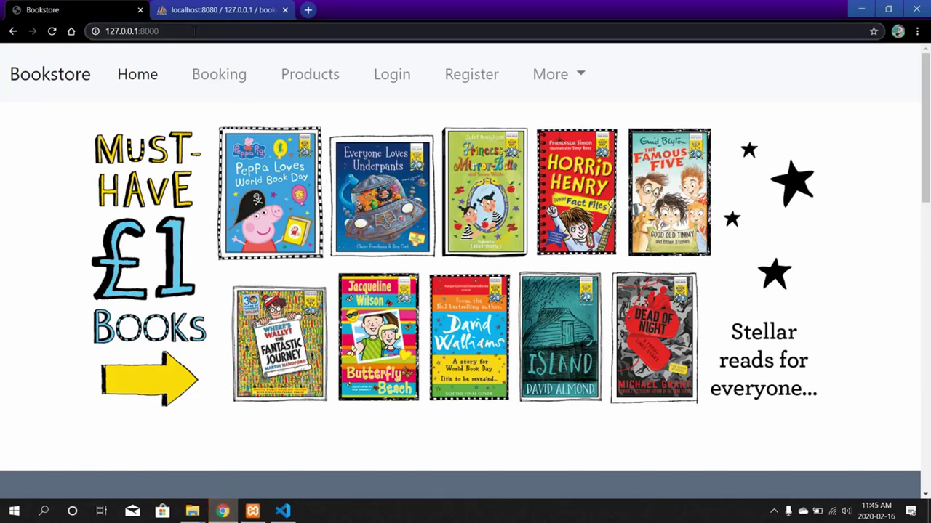
Go to /admin and log in with the saved administrator username and password.
click(193, 31)
text(/admin)
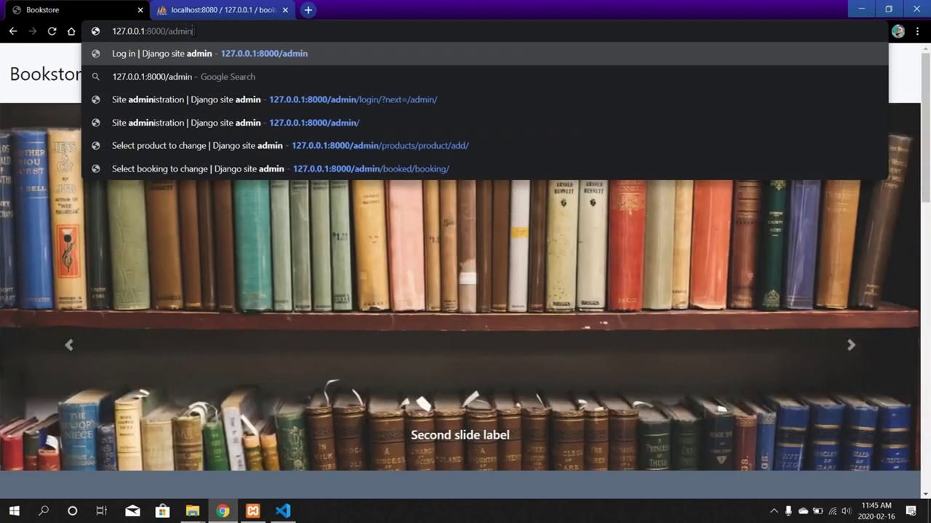
click(269, 53)
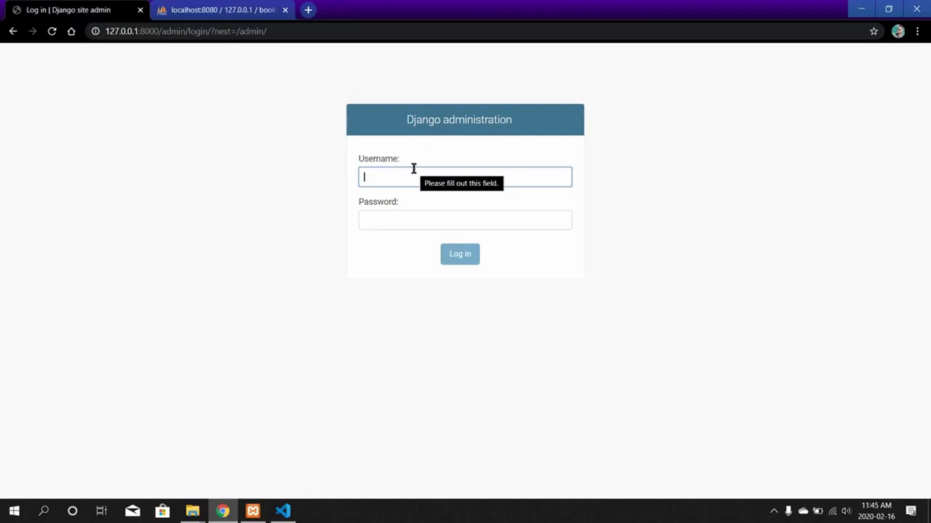
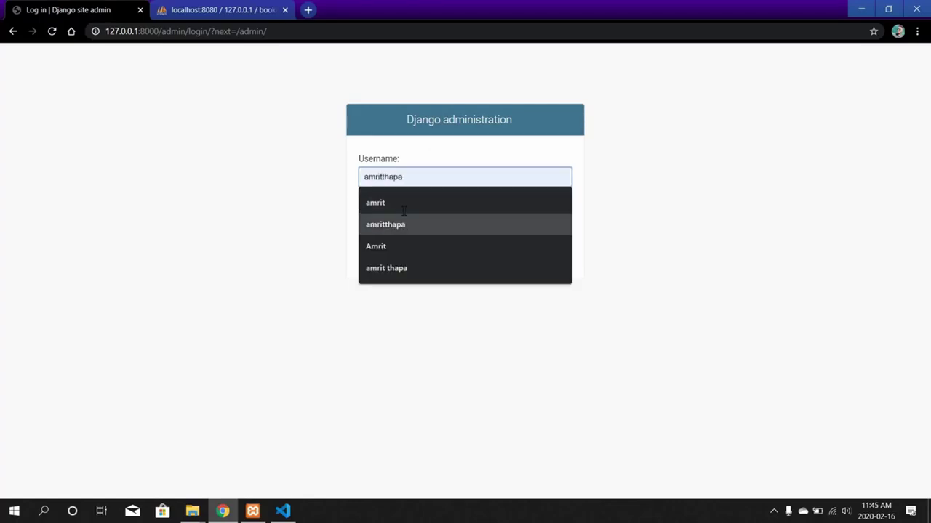
click(407, 224)
click(388, 227)
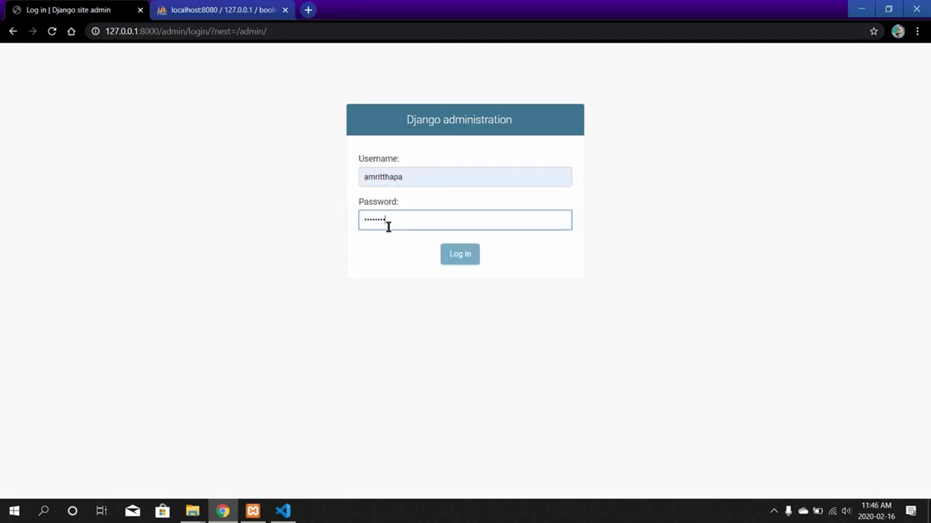
key(Return)
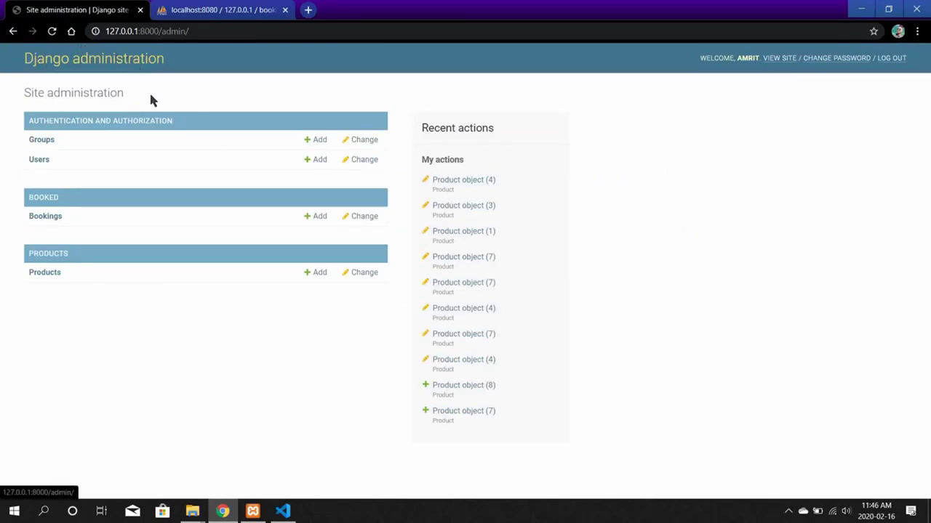
Look over the Users list, then inspect Booking object (42) without changing its product.
click(40, 161)
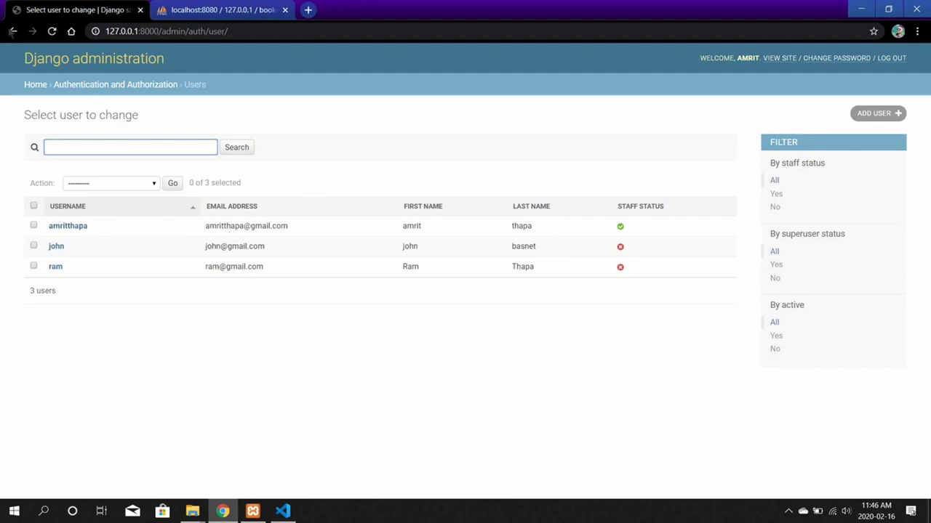
key(alt+Left)
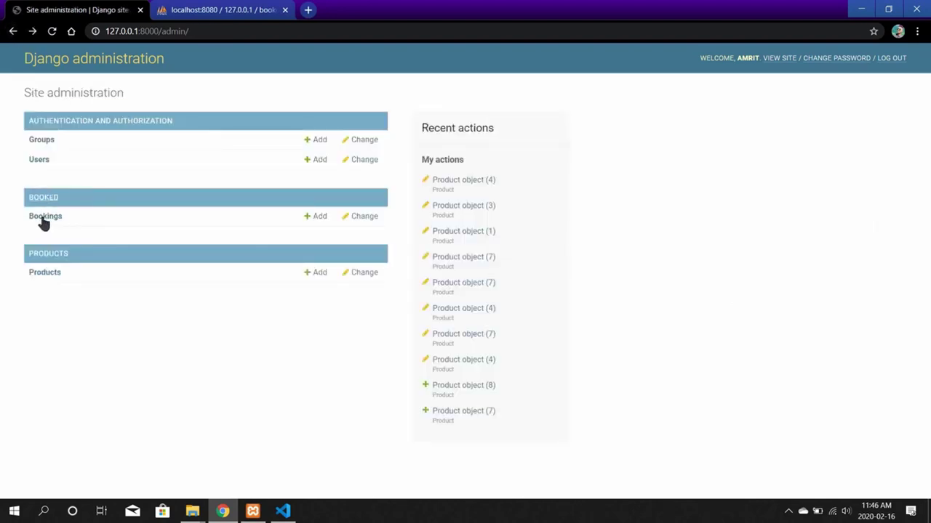
click(45, 215)
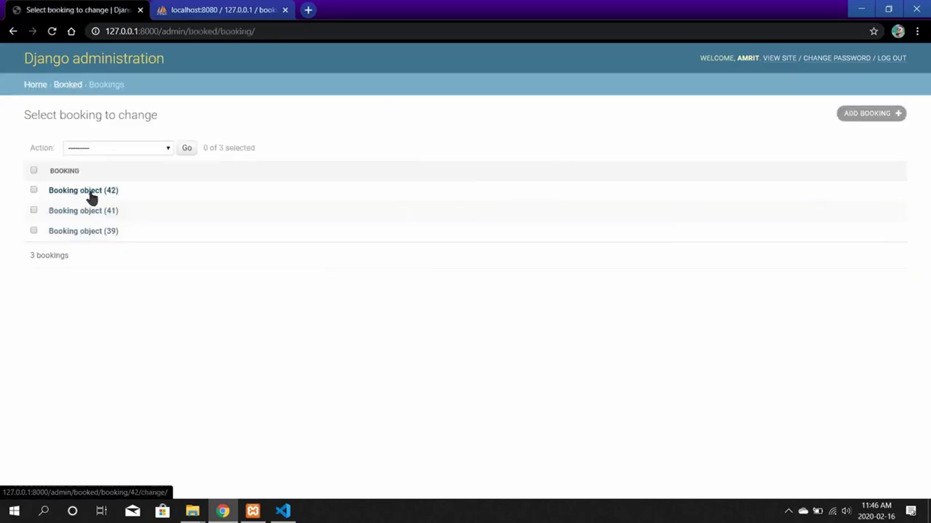
click(91, 193)
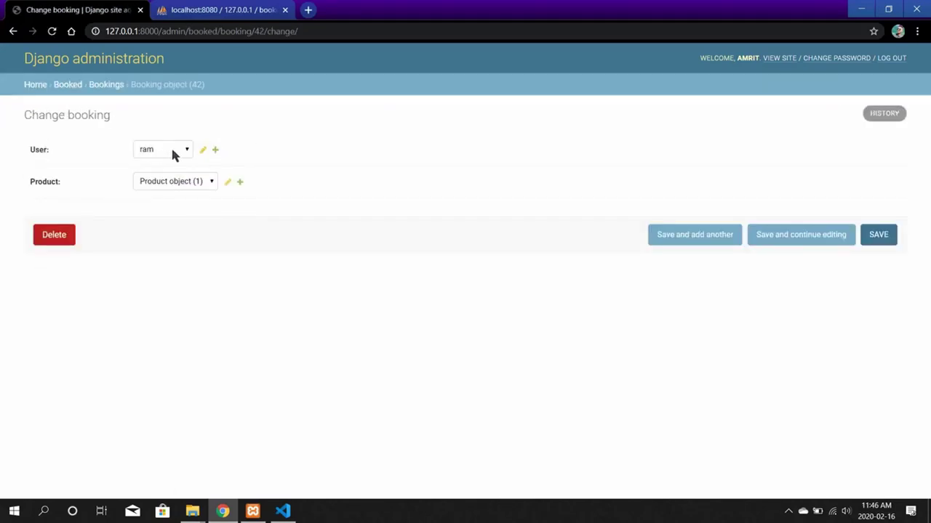
click(211, 182)
click(815, 277)
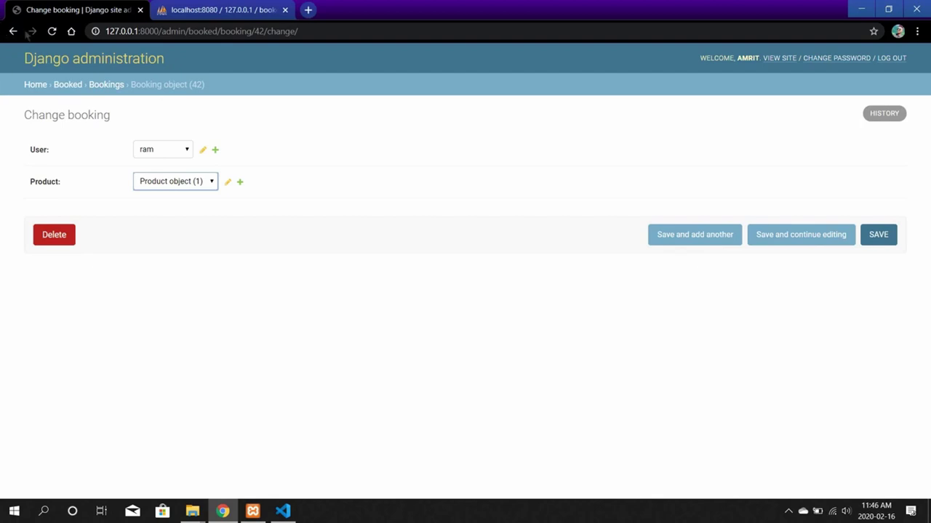
key(alt+Left)
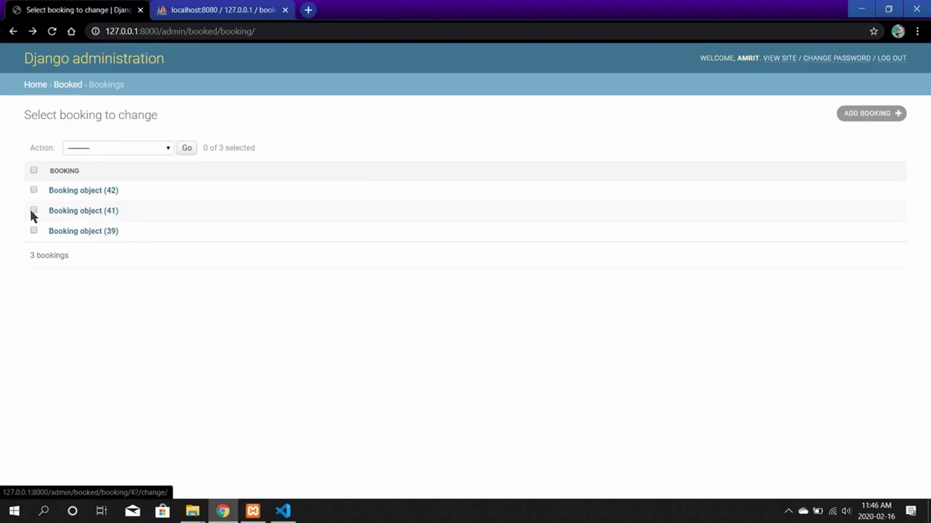
View Product object (8), Hamlet, and return to the products list.
key(alt+Left)
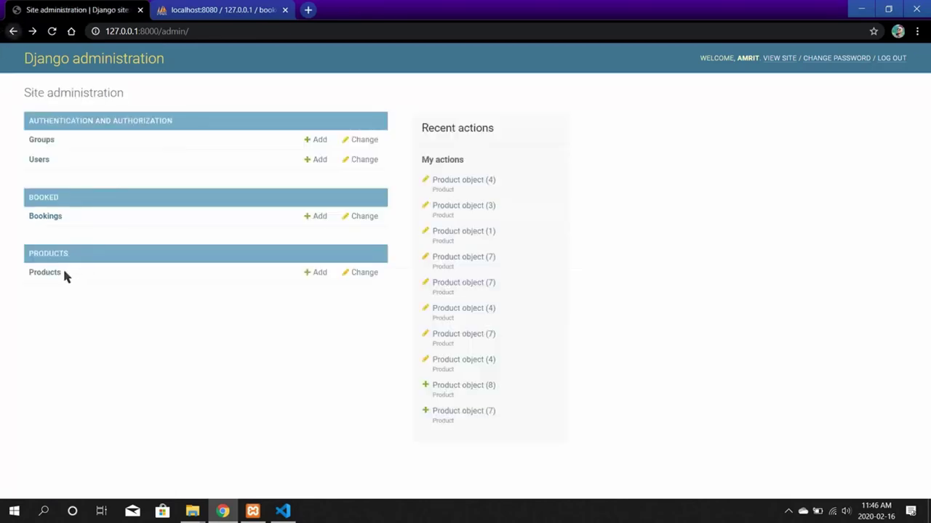
click(43, 273)
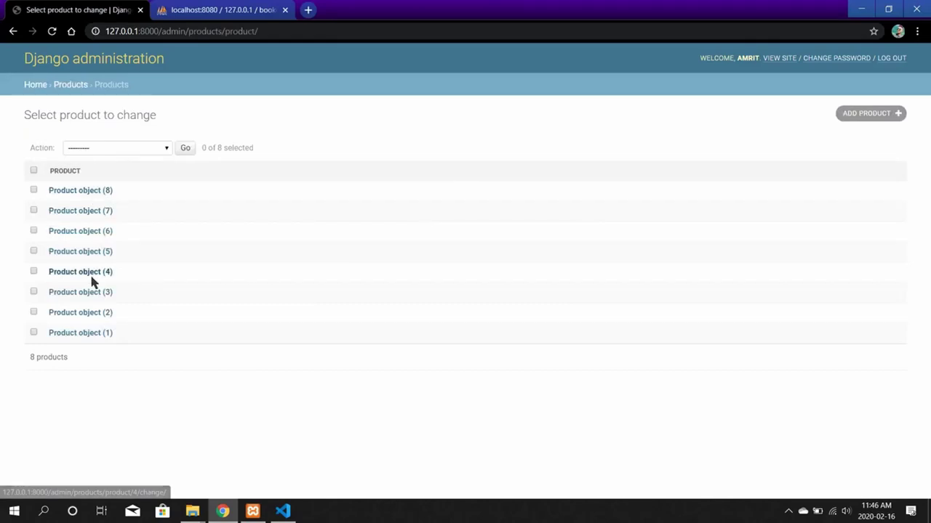
click(76, 190)
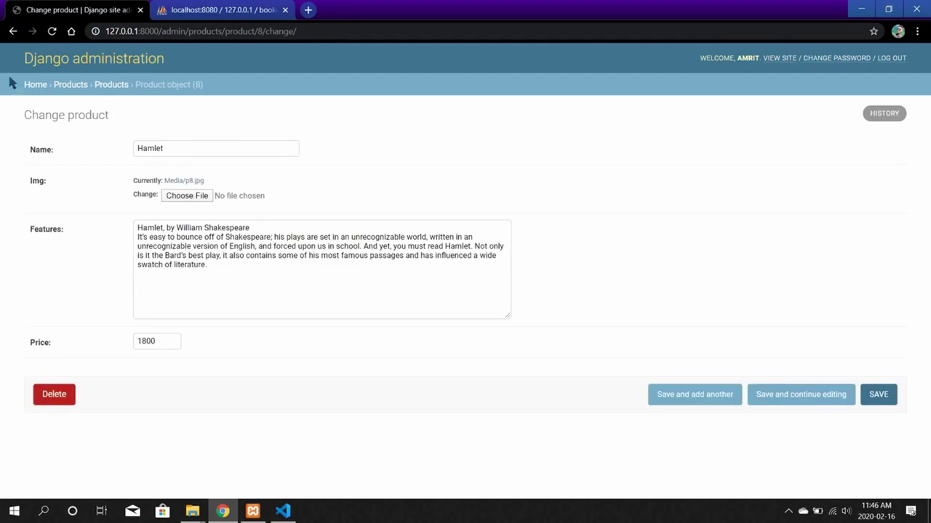
key(alt+Left)
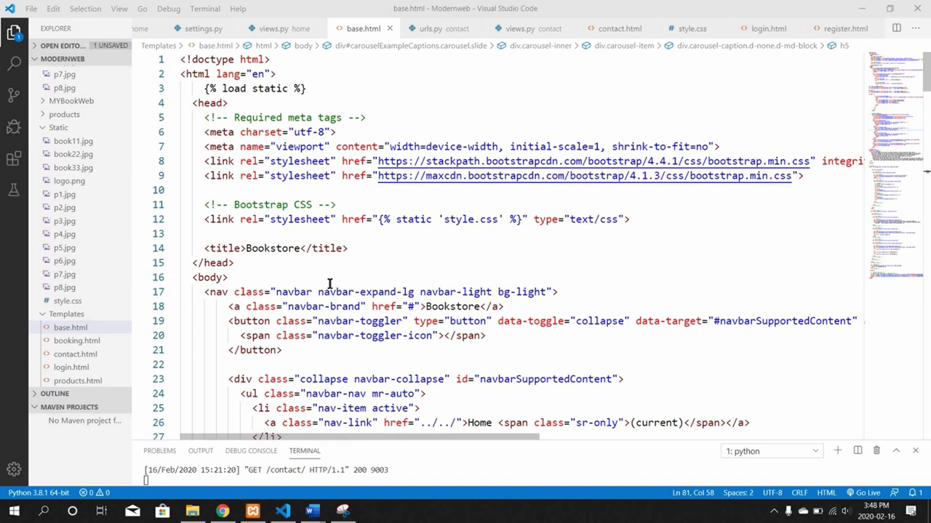
Read through the base.html and booking.html templates.
scroll(329, 284, down, 4)
scroll(329, 283, down, 15)
scroll(330, 283, down, 18)
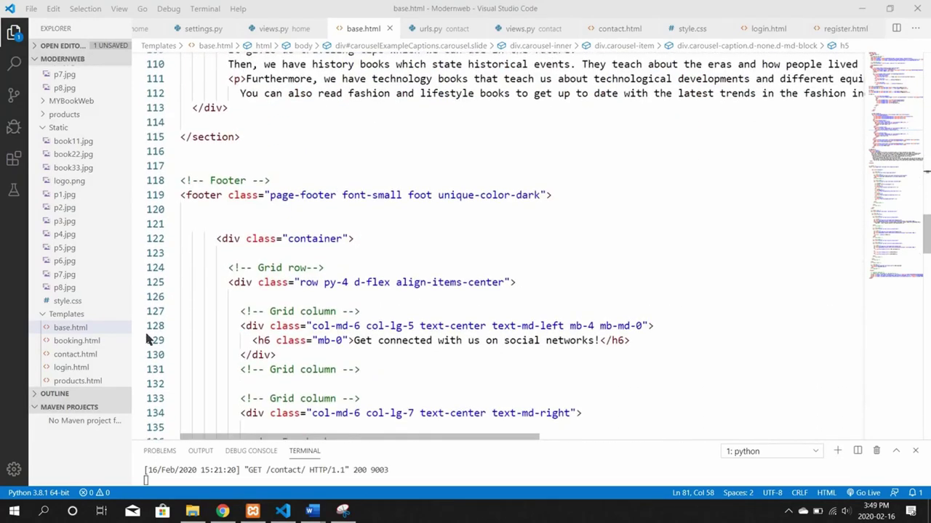
click(76, 341)
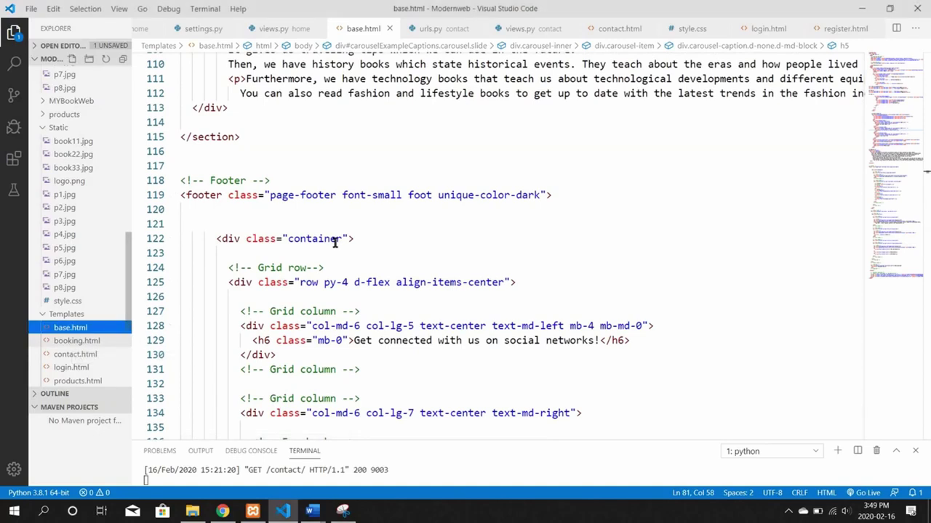
scroll(335, 244, down, 7)
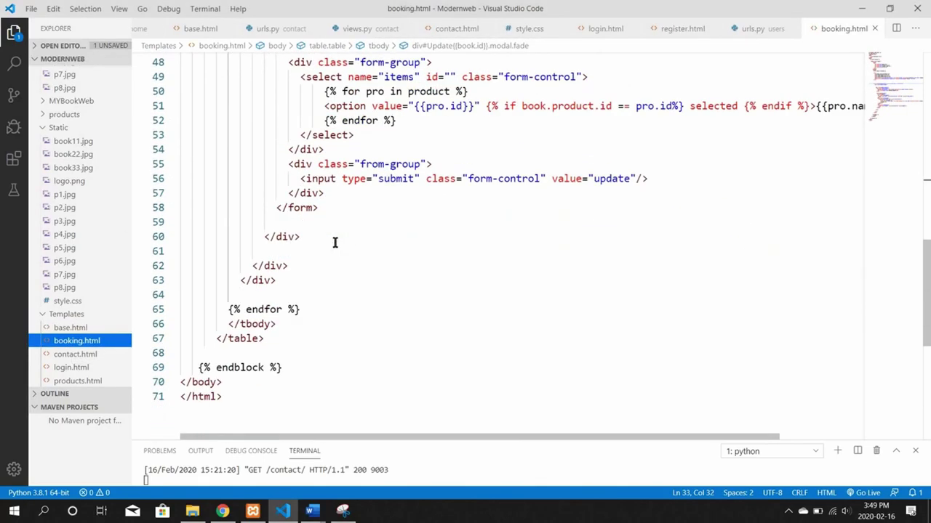
scroll(335, 245, up, 17)
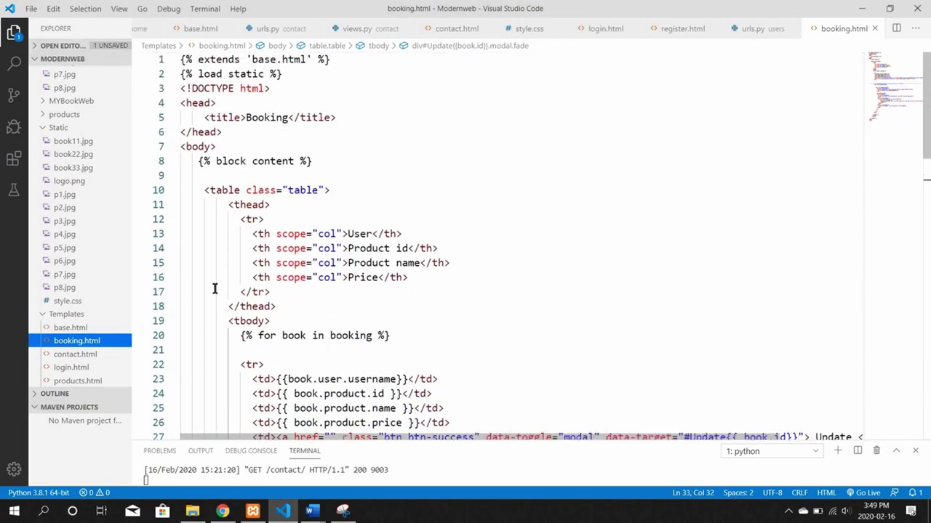
Read through the contact.html and login.html templates.
click(75, 354)
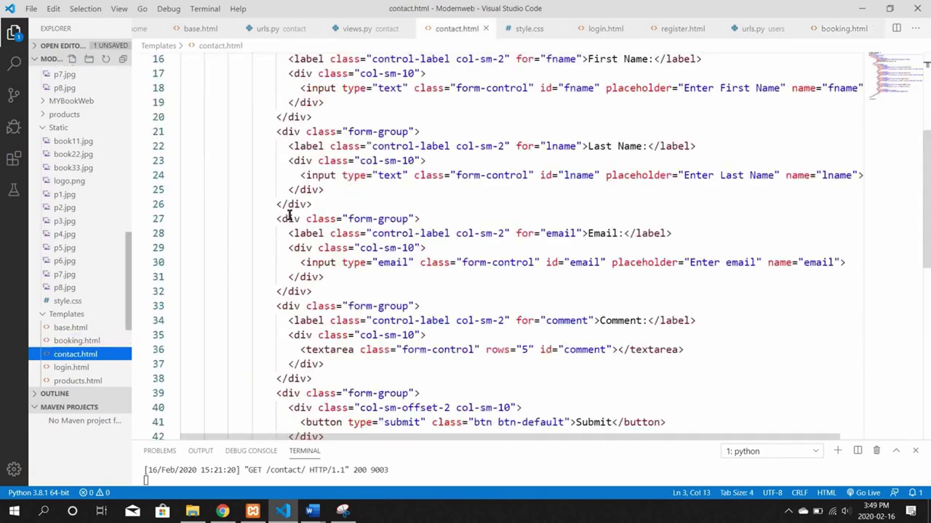
scroll(288, 216, up, 5)
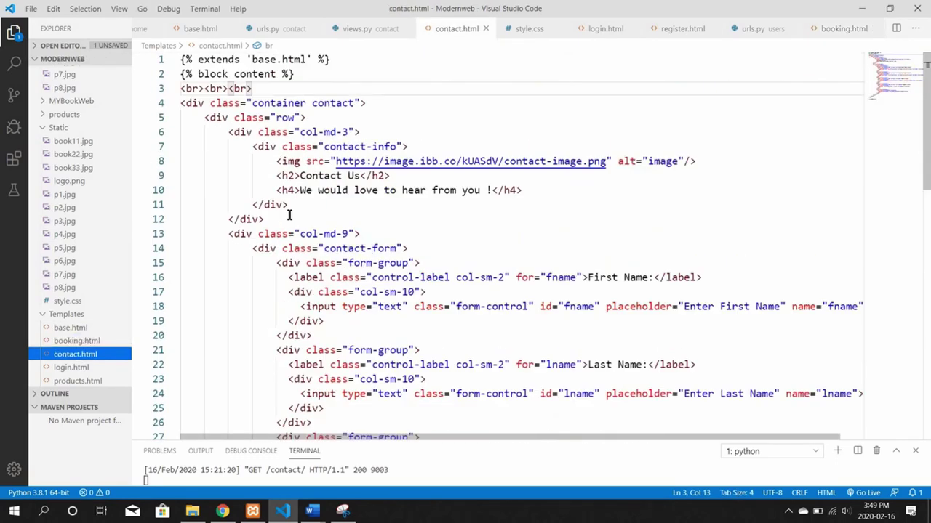
scroll(289, 216, down, 4)
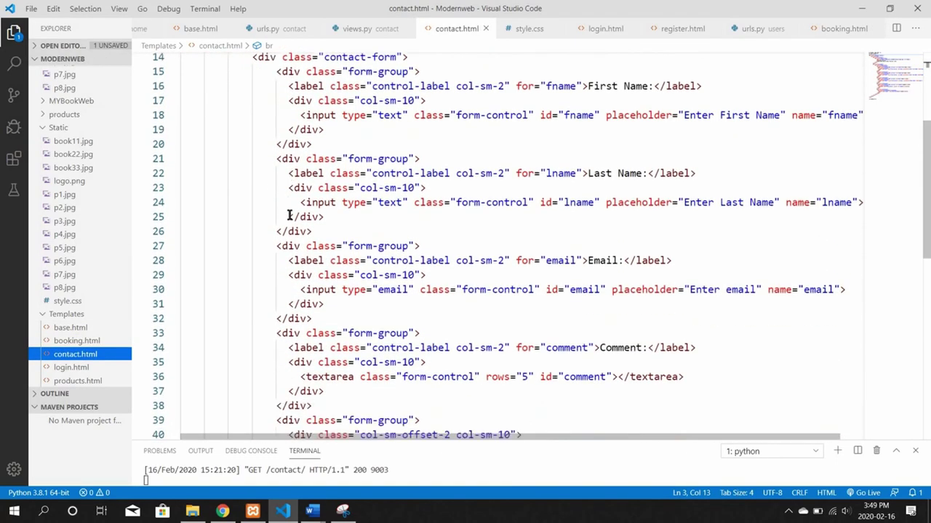
scroll(289, 216, down, 6)
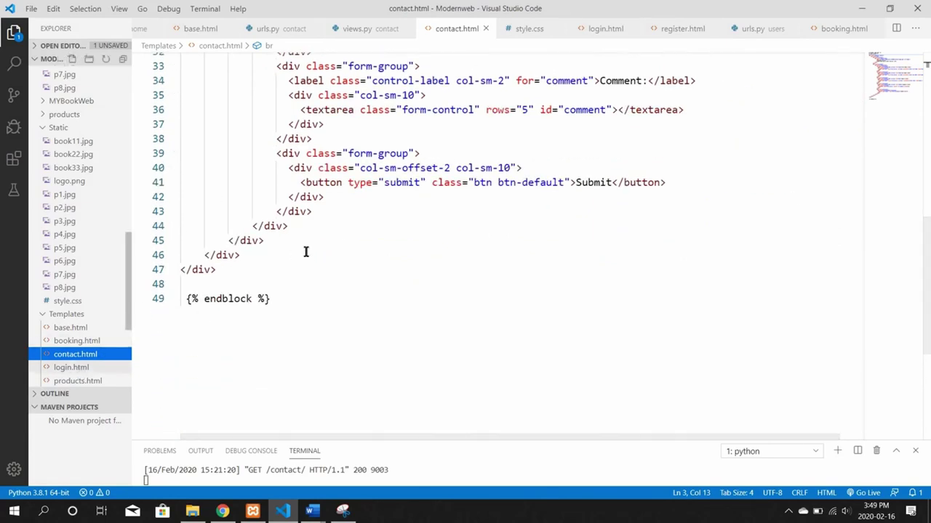
key(ctrl+Tab)
scroll(305, 250, down, 1)
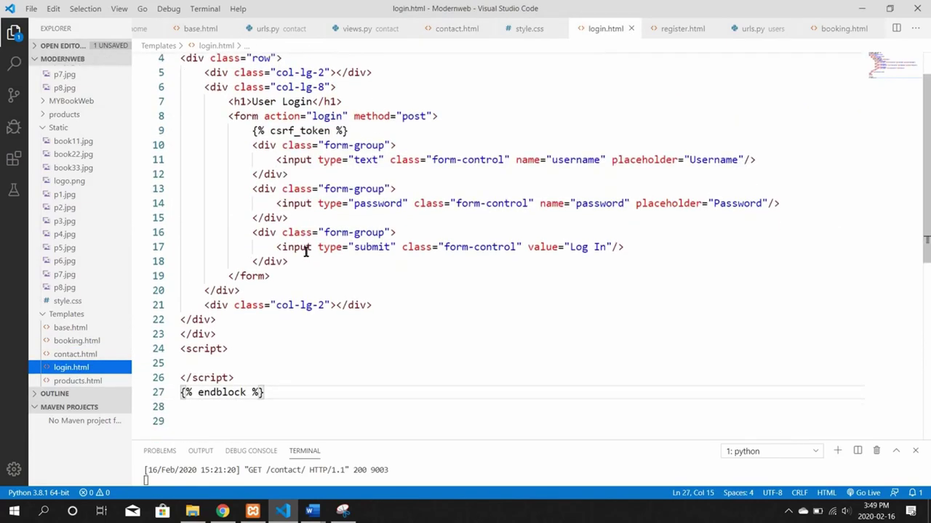
scroll(305, 250, down, 2)
scroll(305, 250, up, 3)
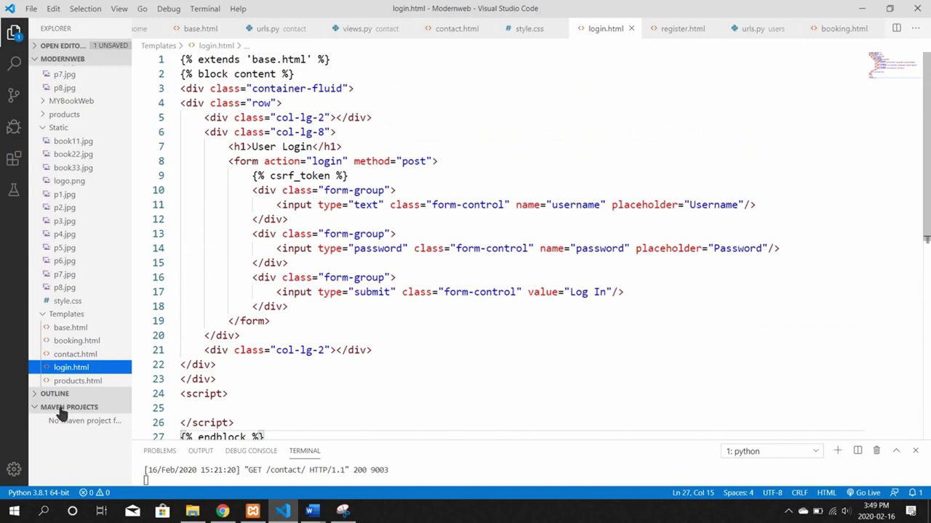
Review products.html, then style.css with its #content, .row and .table rules.
click(78, 382)
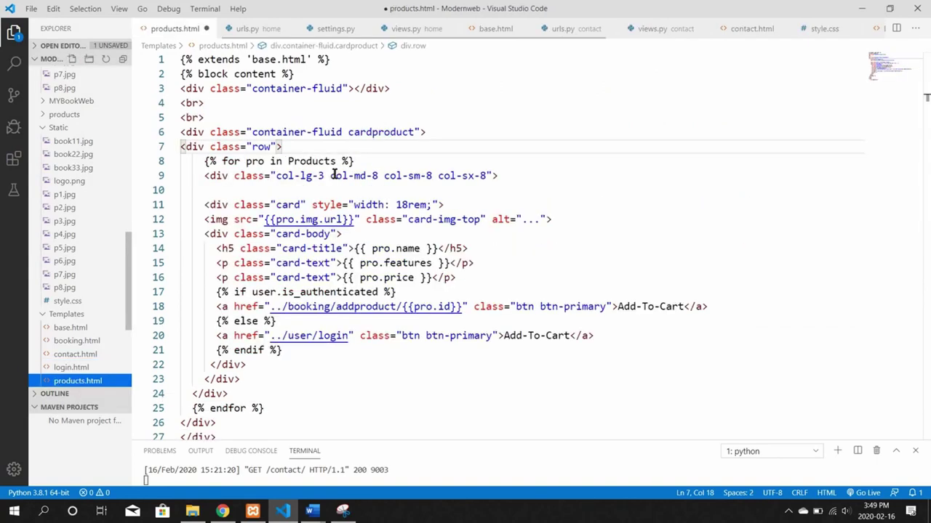
scroll(335, 175, down, 2)
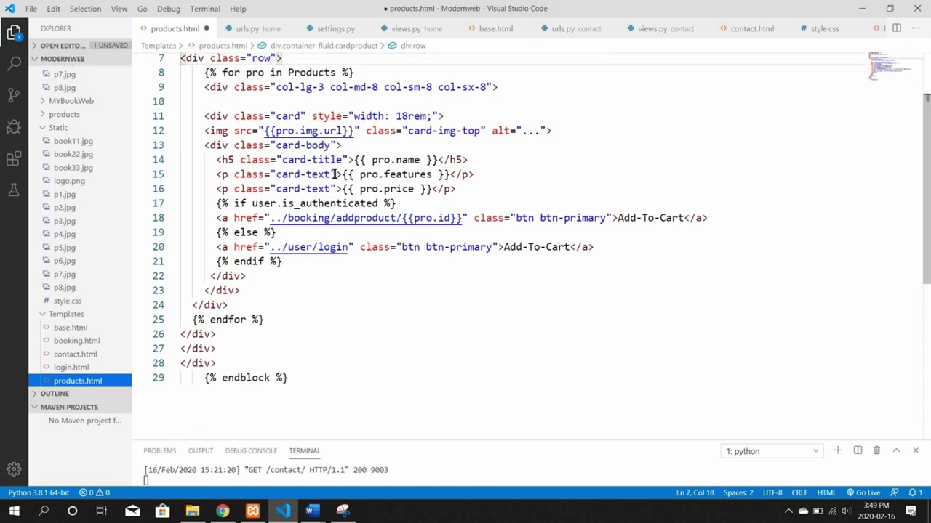
scroll(327, 178, up, 2)
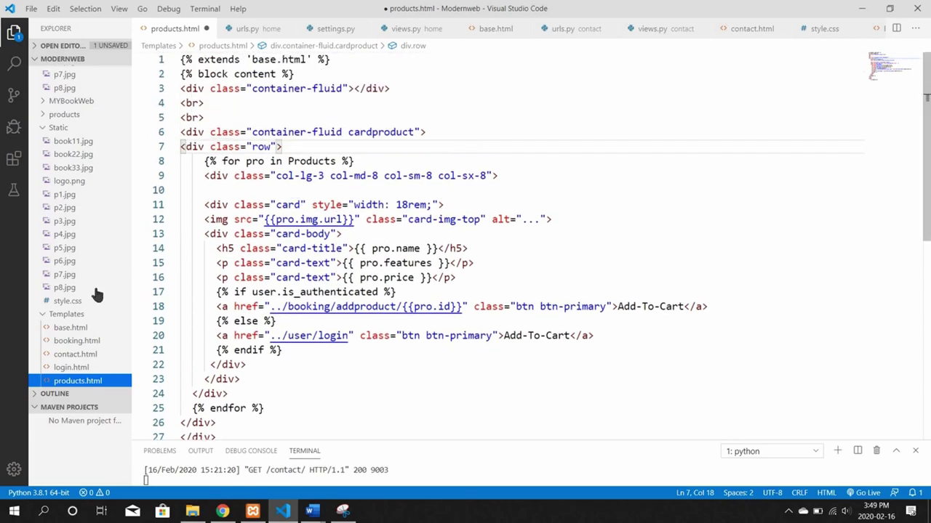
click(67, 301)
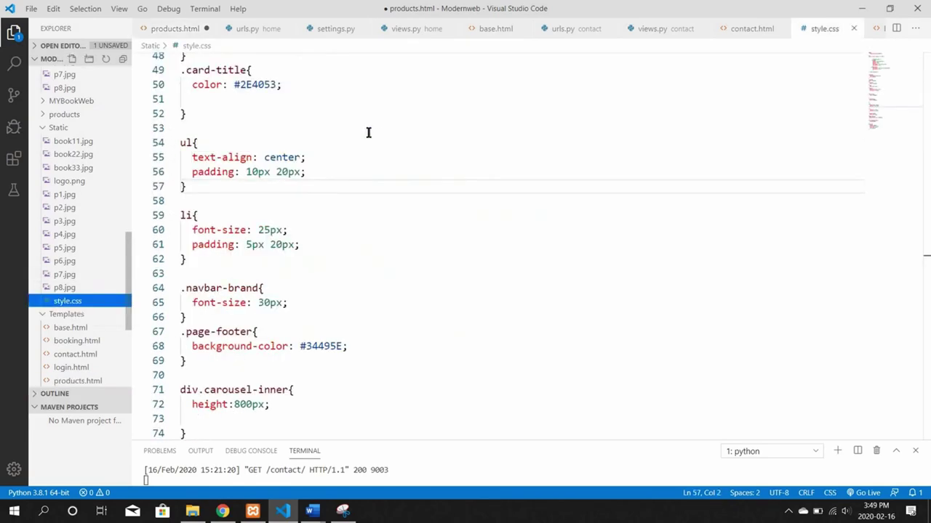
scroll(368, 132, down, 3)
scroll(368, 133, up, 10)
scroll(368, 132, up, 9)
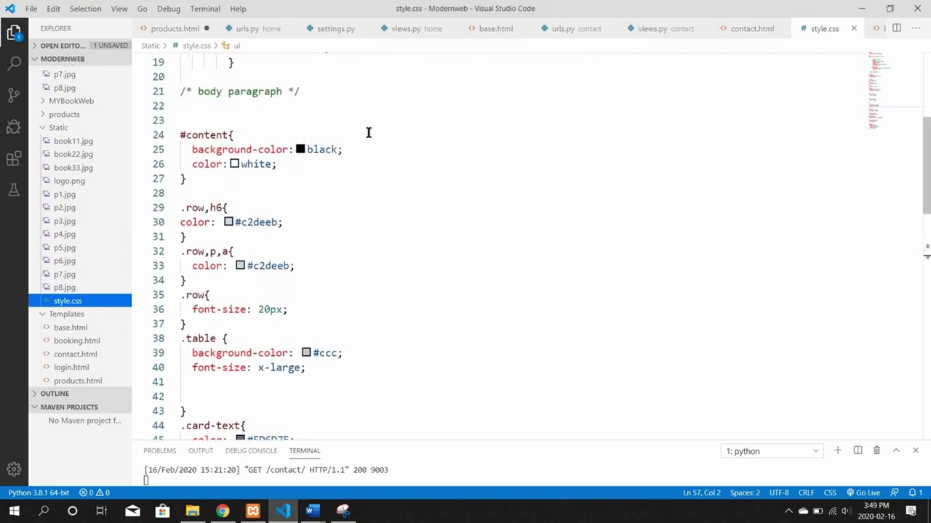